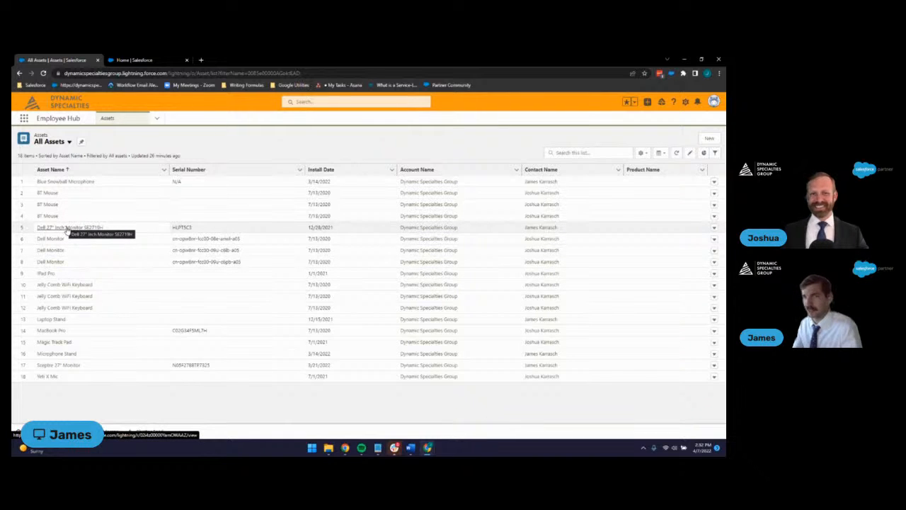
# - Open the Dell 27" Inch Monitor SE2719H asset record and examine its model number, serial number and contact
pyautogui.click(67, 229)
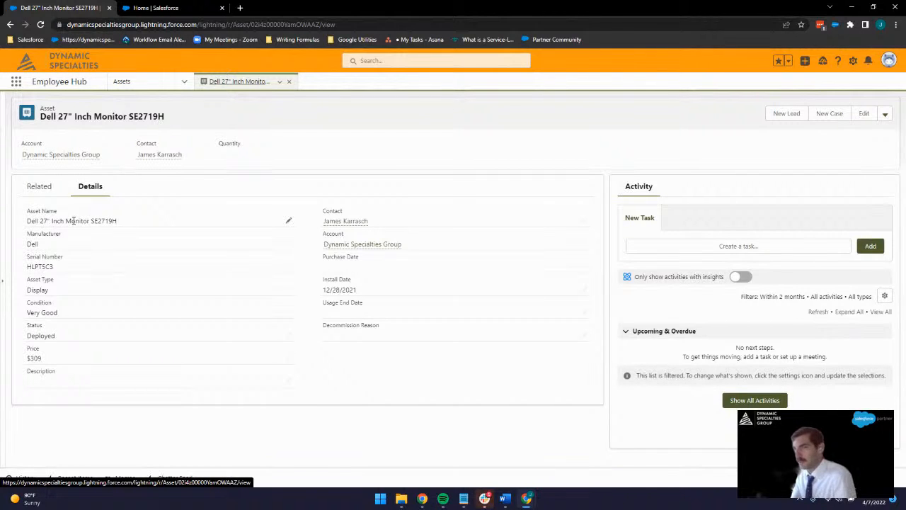
pyautogui.moveTo(91, 221); pyautogui.dragTo(121, 225)
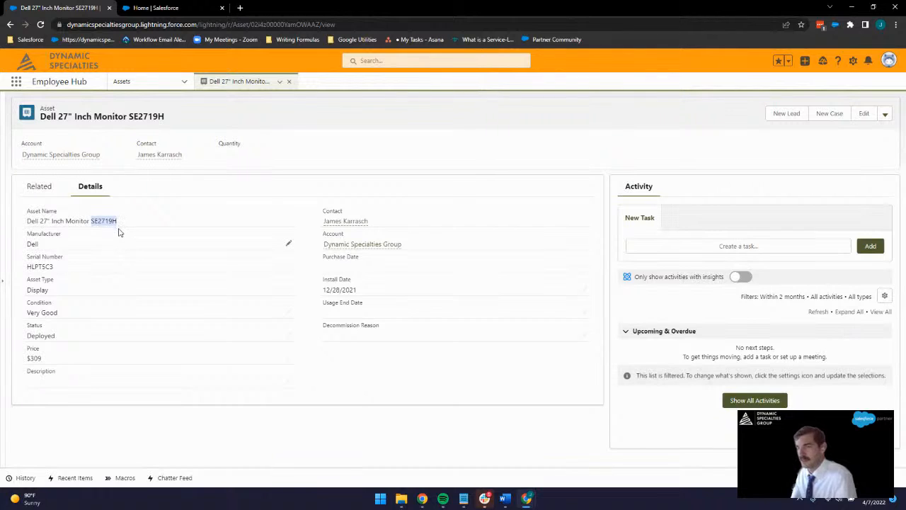
pyautogui.moveTo(61, 268); pyautogui.dragTo(27, 268)
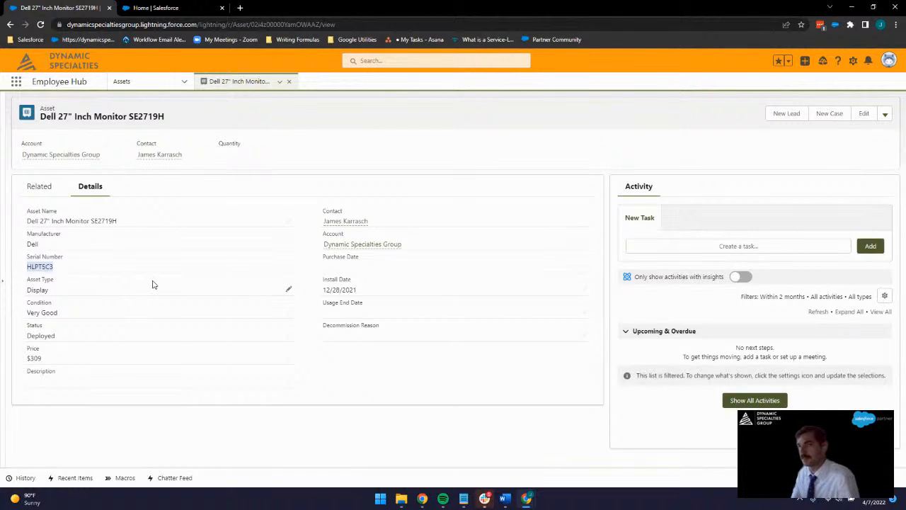
pyautogui.moveTo(146, 155)
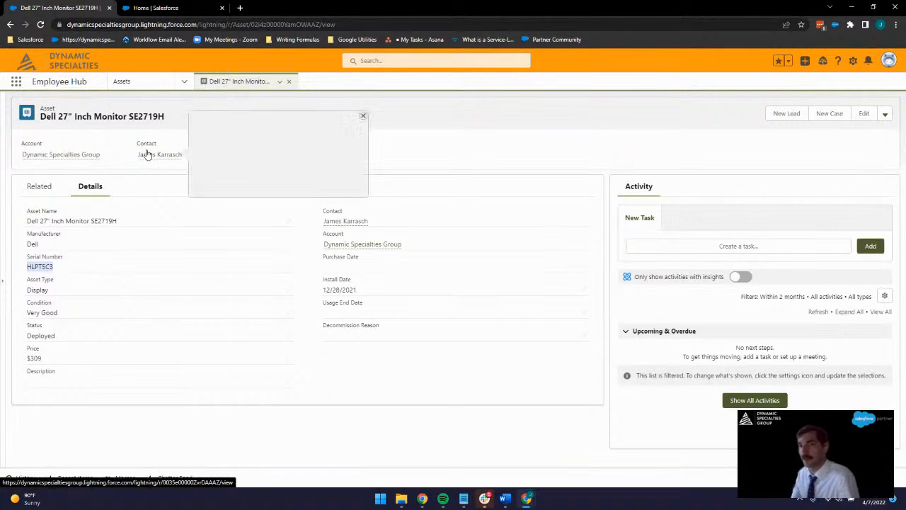
pyautogui.click(421, 138)
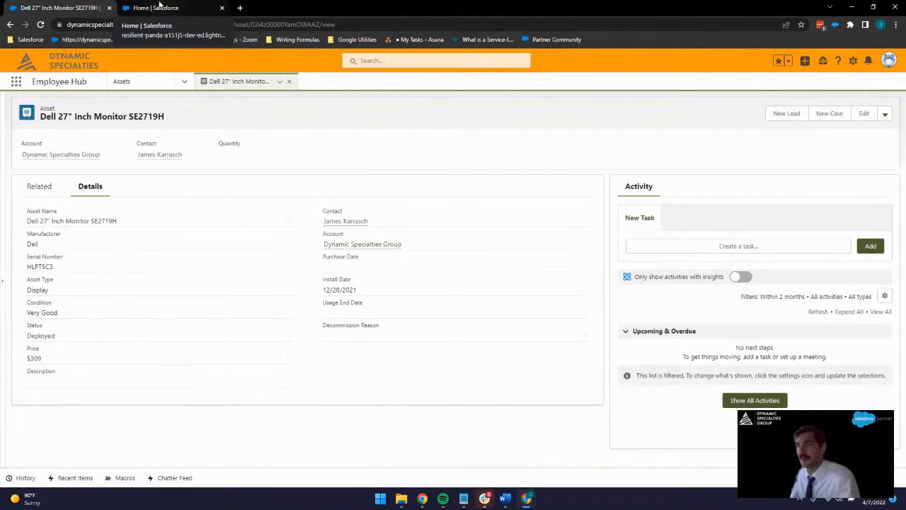
# - Close the asset record's browser tab and open the Object Manager in the remaining org's Setup
pyautogui.click(109, 8)
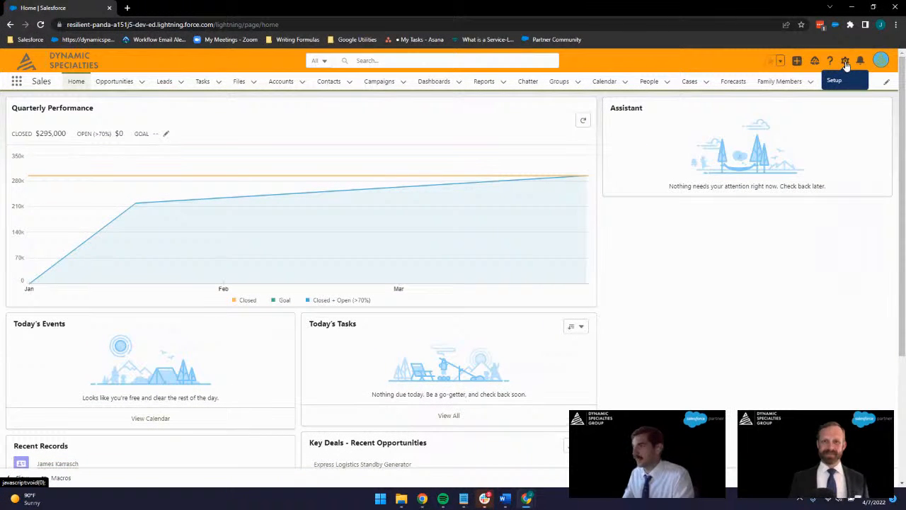
pyautogui.click(679, 102)
pyautogui.click(820, 89)
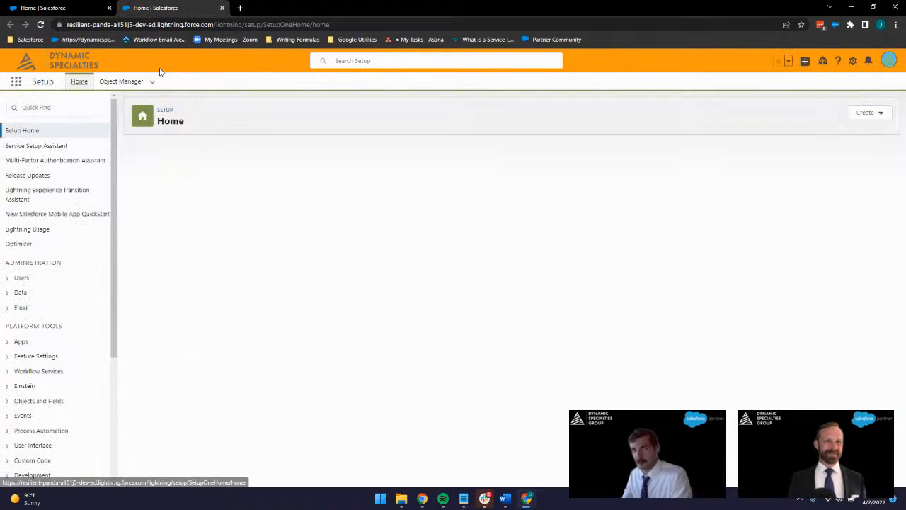
pyautogui.click(121, 83)
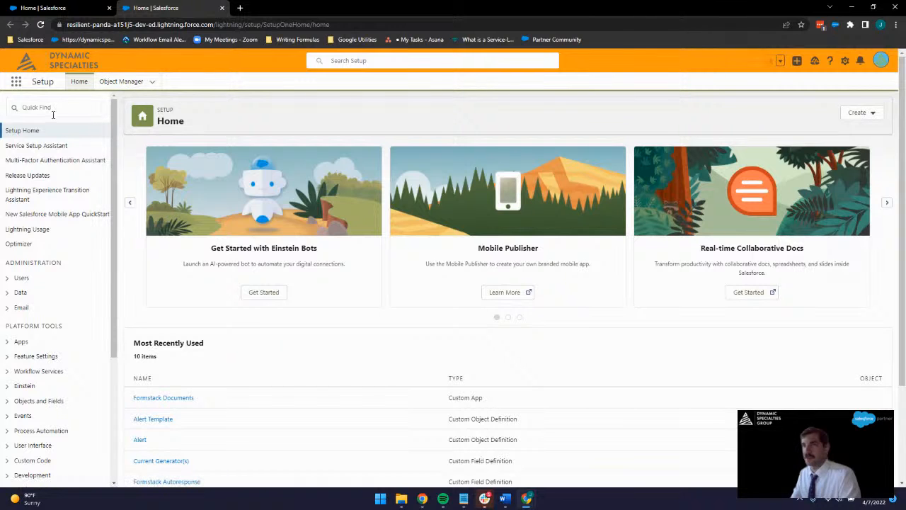
pyautogui.click(122, 83)
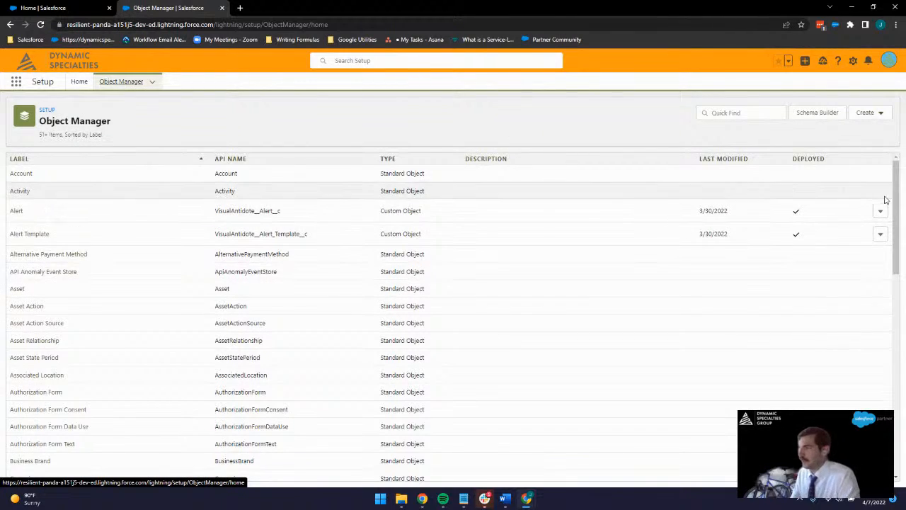
# - Filter the object list by "asse" and open the standard Asset object
pyautogui.moveTo(895, 191); pyautogui.dragTo(873, 257)
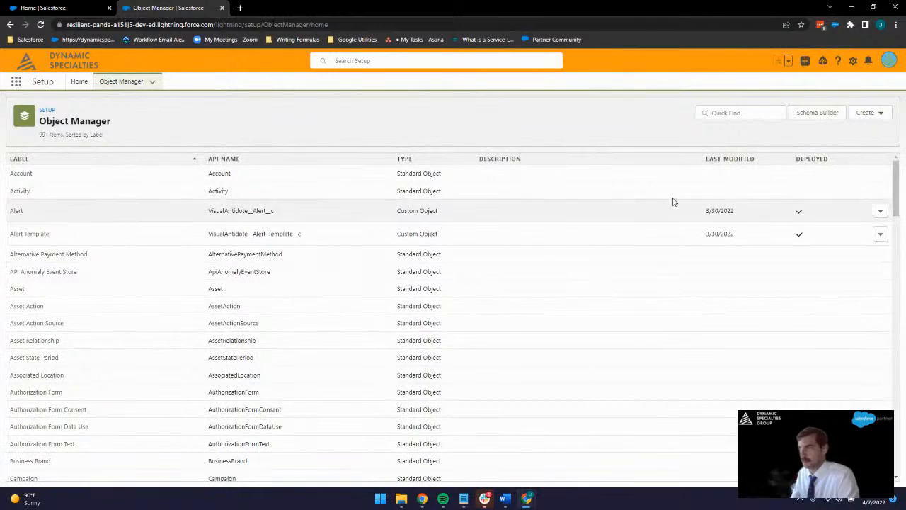
pyautogui.click(727, 115)
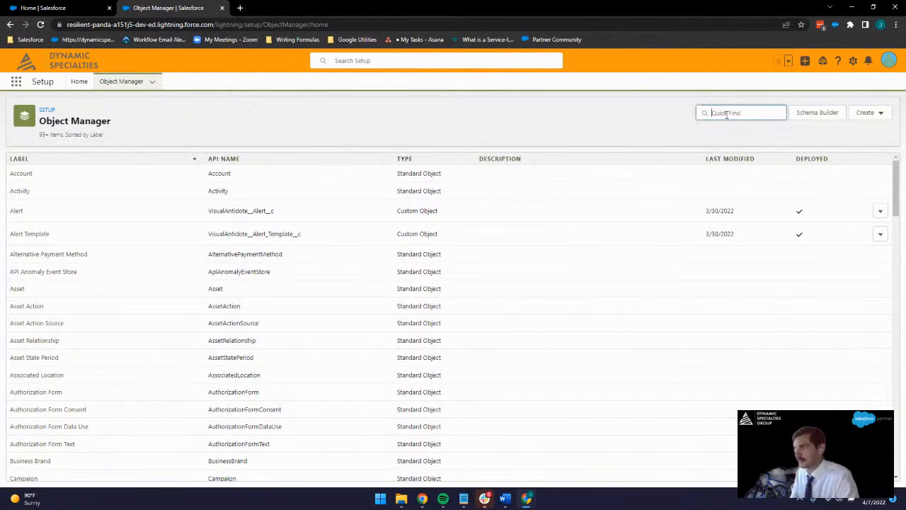
pyautogui.write('asse')
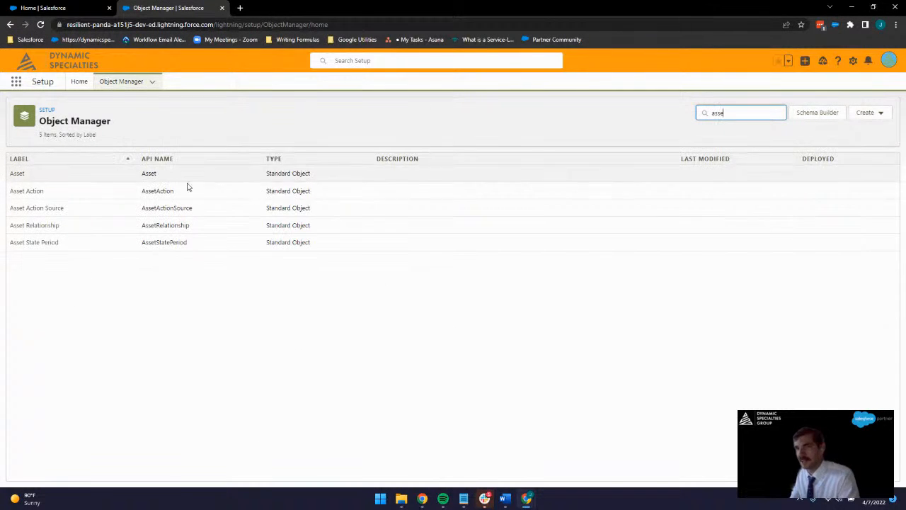
pyautogui.click(17, 174)
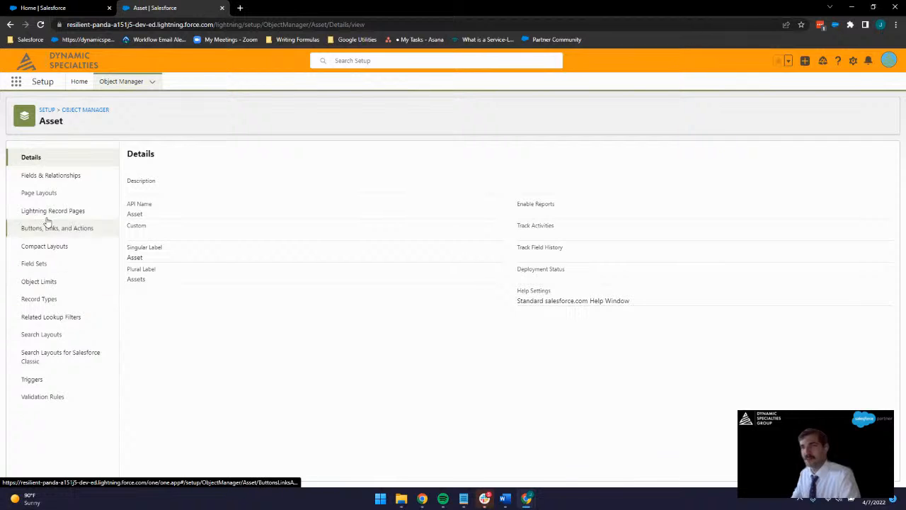
# - Open the Asset object's fields and relationships and start a new custom field
pyautogui.click(33, 178)
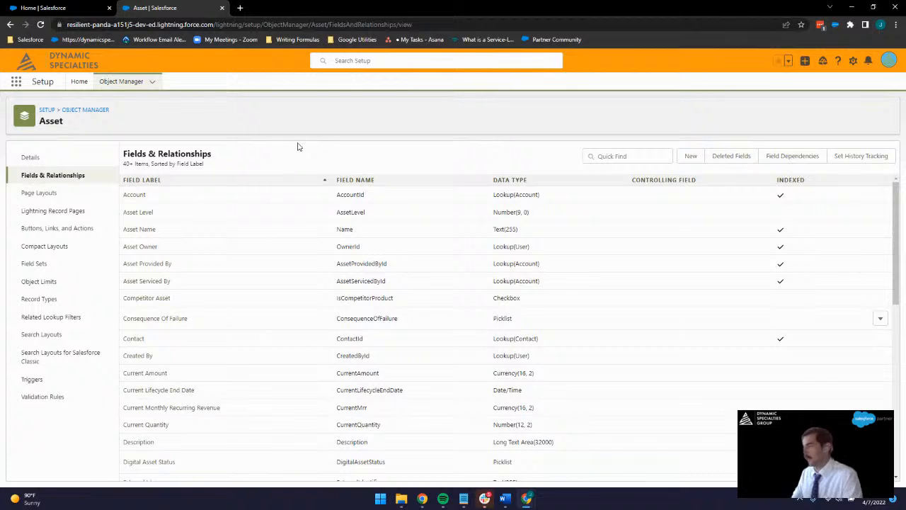
pyautogui.scroll(-1, 296, 180)
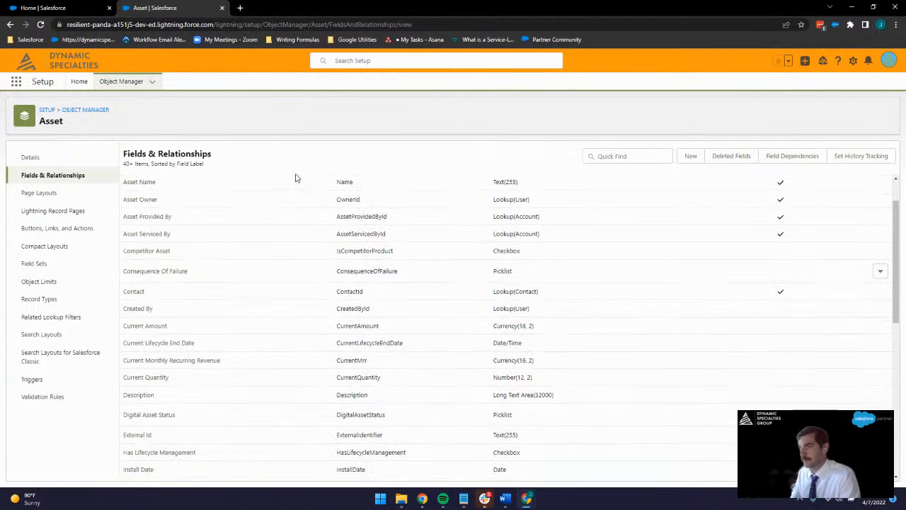
pyautogui.click(688, 156)
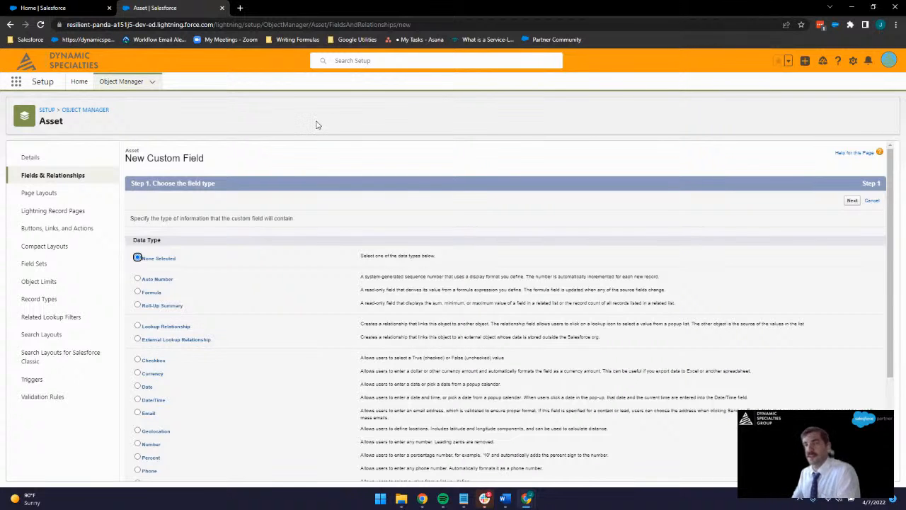
# - Choose Text as the new custom field's data type and continue to its details
pyautogui.scroll(-1, 247, 257)
pyautogui.scroll(1, 227, 234)
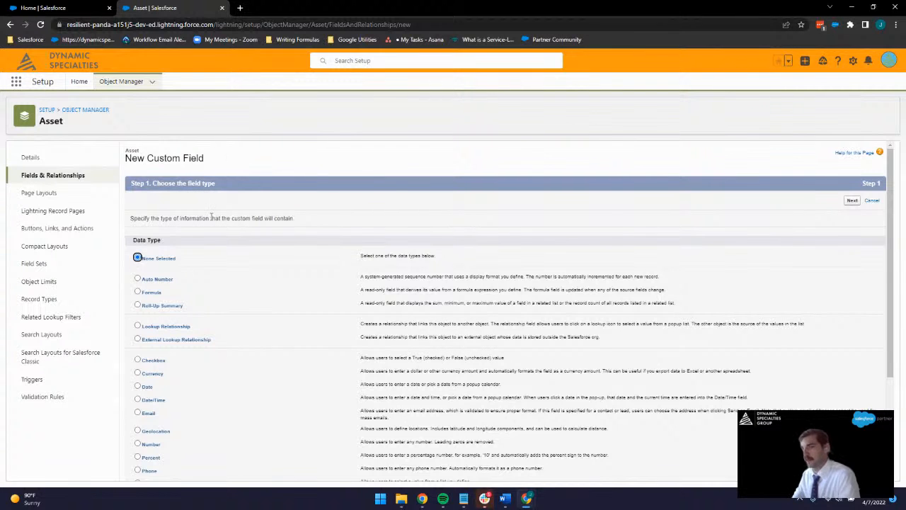
pyautogui.scroll(-1, 213, 226)
pyautogui.scroll(1, 213, 226)
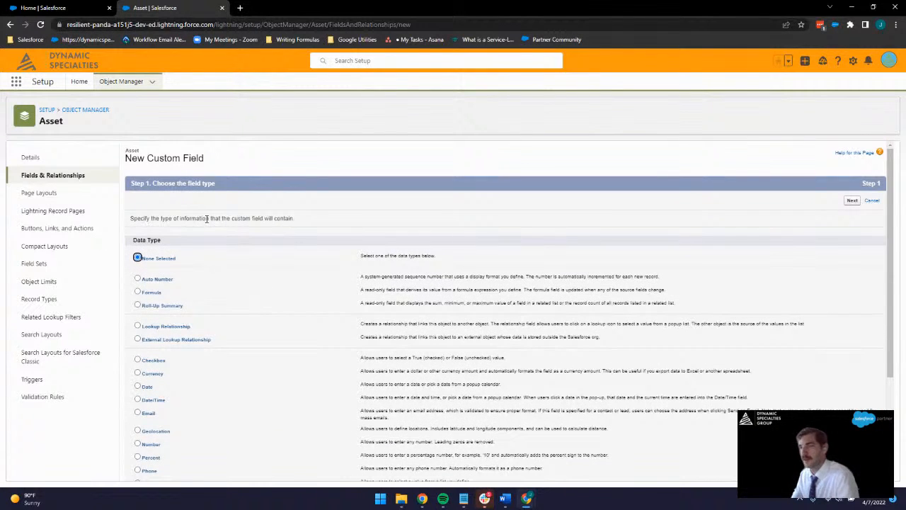
pyautogui.scroll(-2, 202, 228)
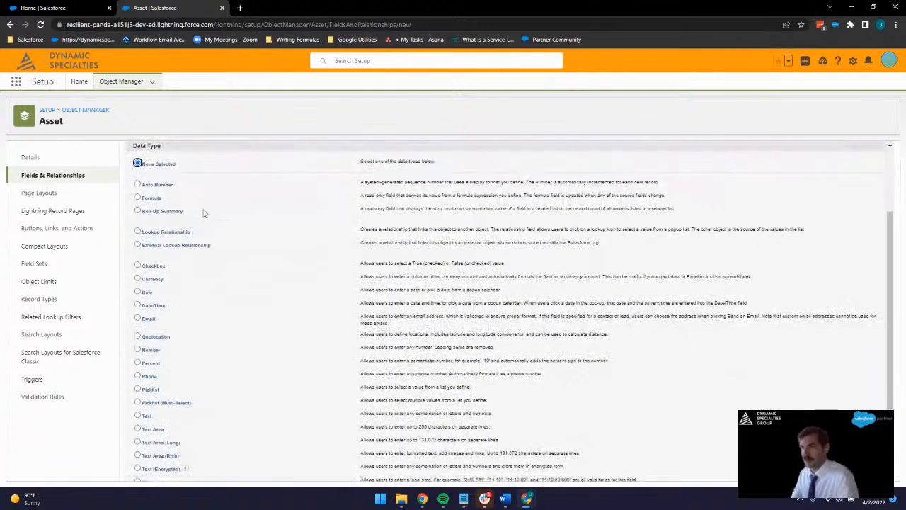
pyautogui.scroll(-1, 162, 164)
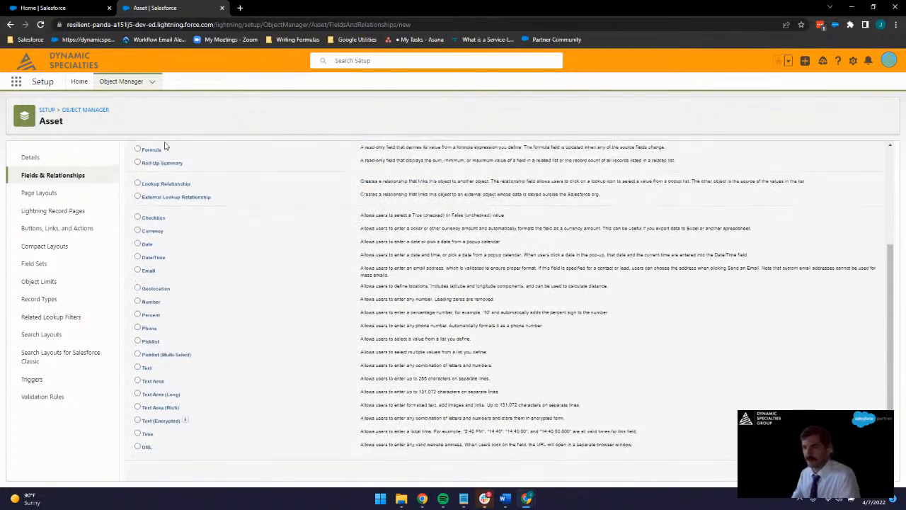
pyautogui.scroll(2, 163, 170)
pyautogui.scroll(-1, 162, 219)
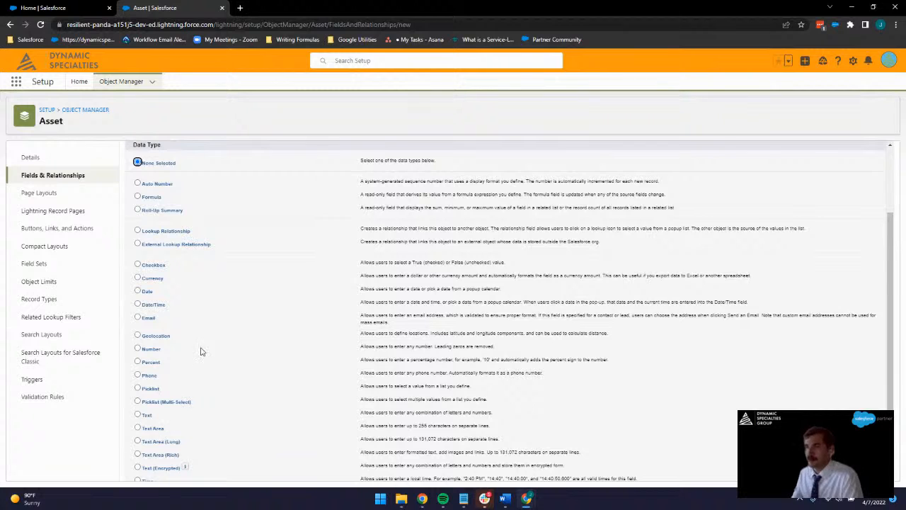
pyautogui.scroll(-1, 186, 364)
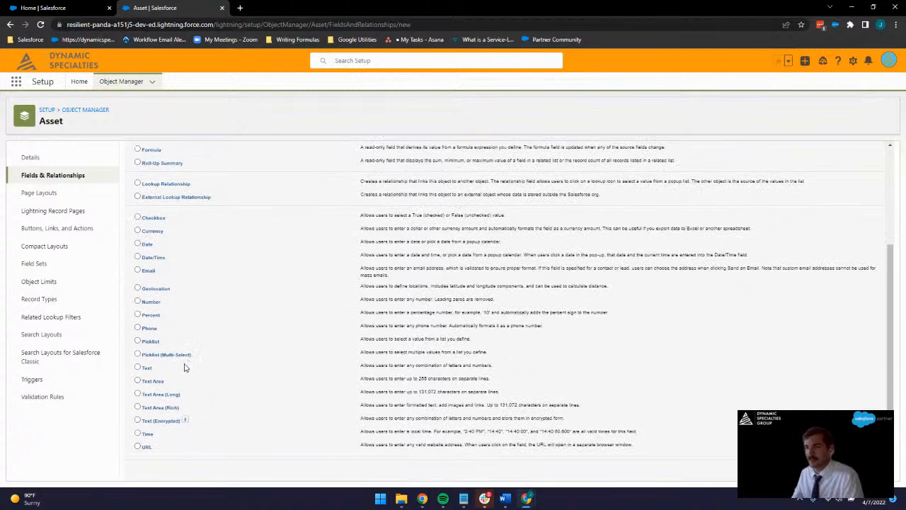
pyautogui.click(140, 368)
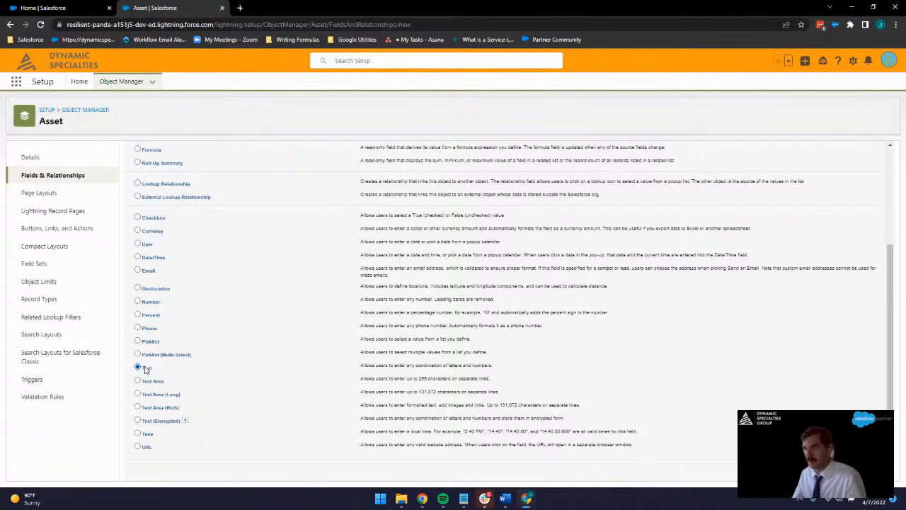
pyautogui.scroll(2, 387, 346)
pyautogui.click(853, 203)
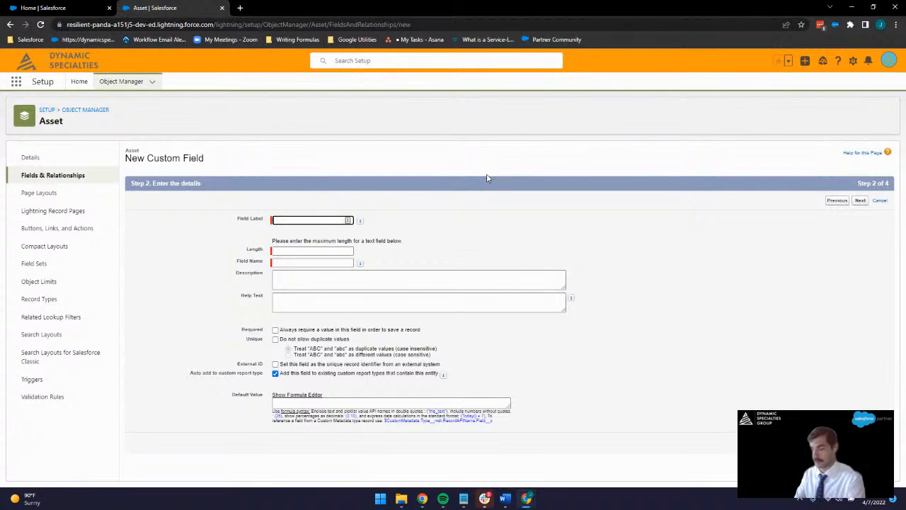
# - Label the new text field "Device Name" and set its maximum length to 75
pyautogui.write('E')
pyautogui.write('Device')
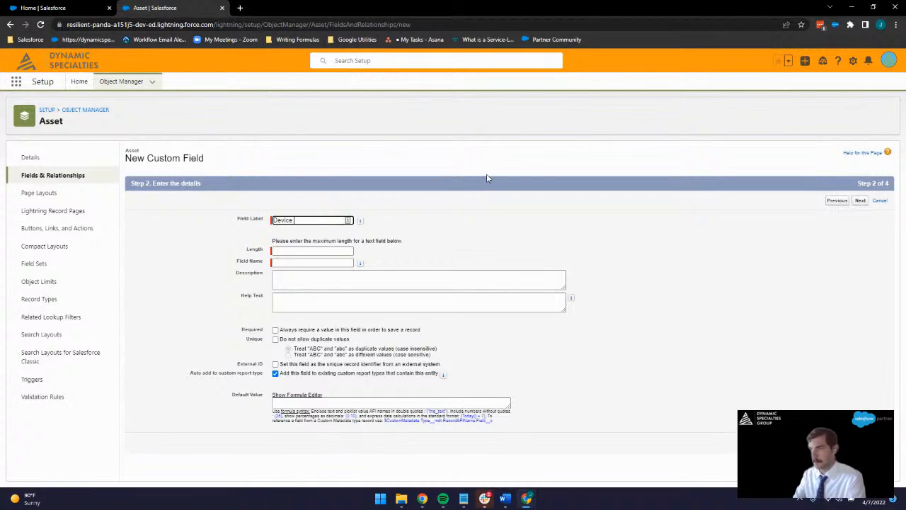
pyautogui.write(' Name')
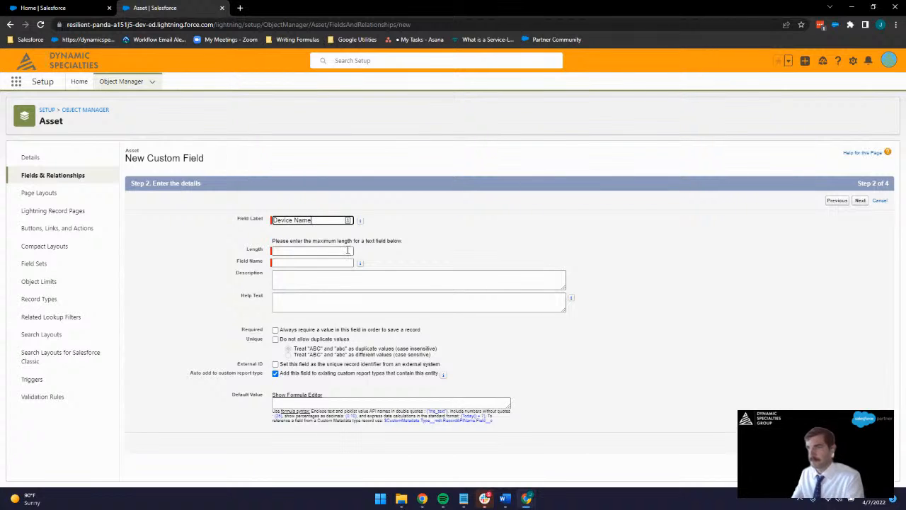
pyautogui.click(322, 251)
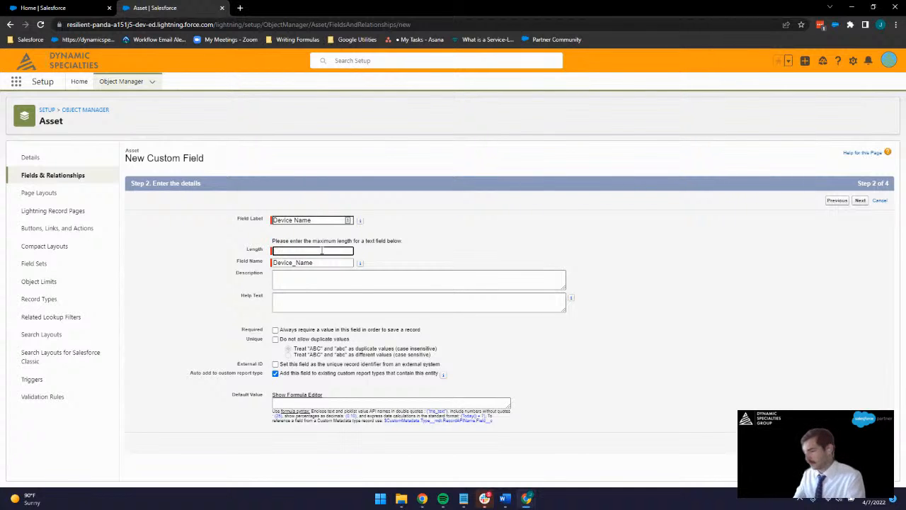
pyautogui.write('75')
# - Describe the field as "Field for recording the device name", always require a value in it, and continue to field-level security
pyautogui.click(312, 280)
pyautogui.click(312, 280)
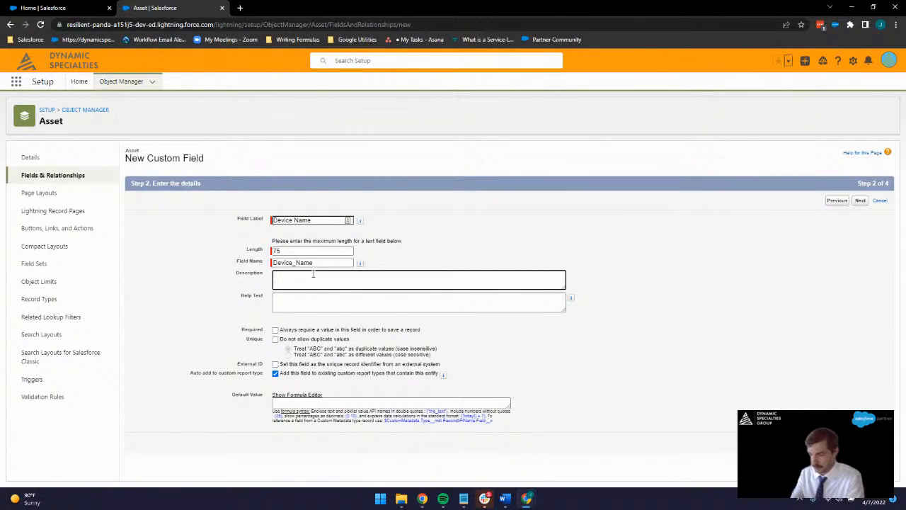
pyautogui.write('Field')
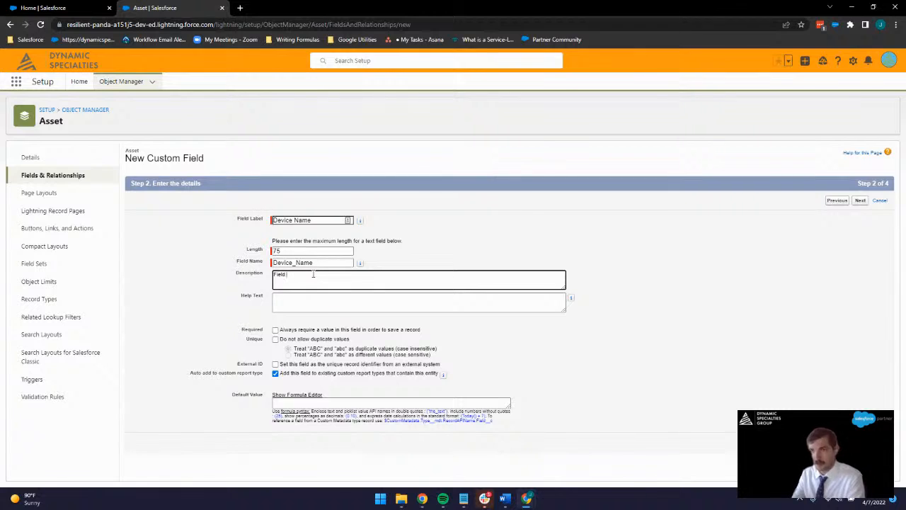
pyautogui.write(' for recording the device')
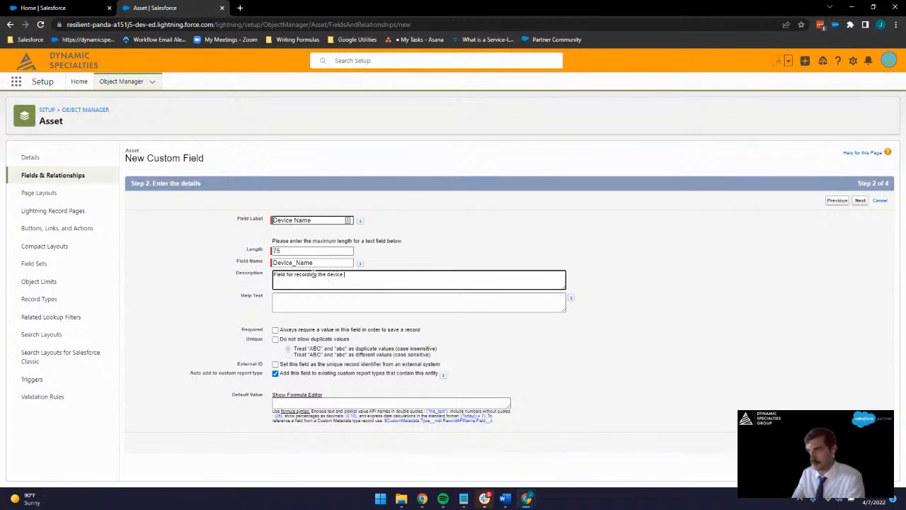
pyautogui.write(' name')
pyautogui.click(610, 254)
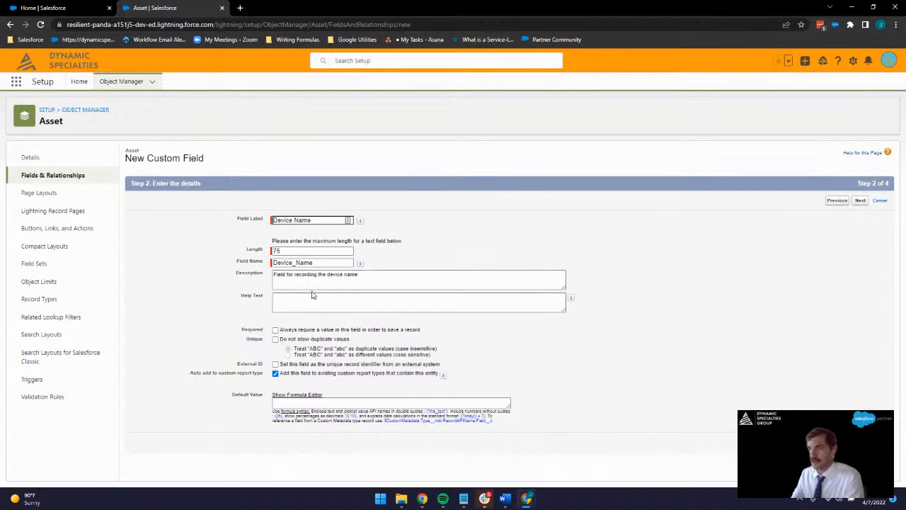
pyautogui.click(275, 330)
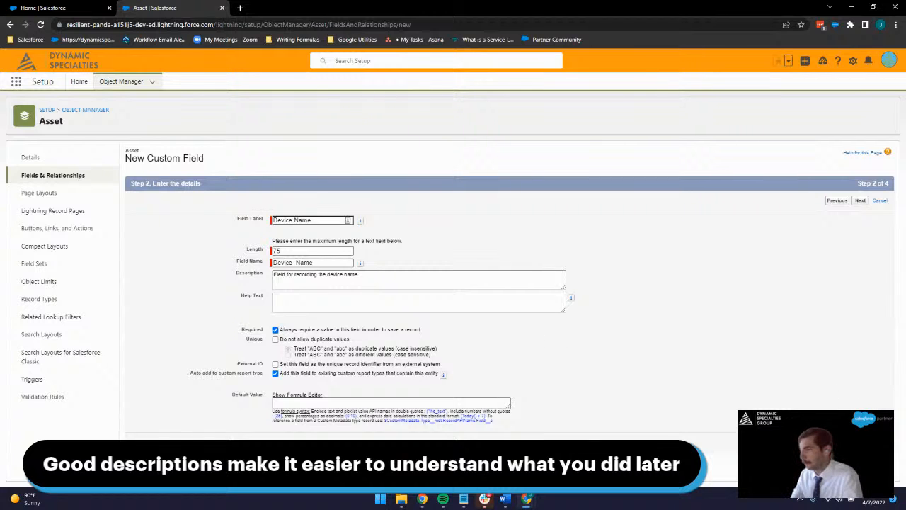
pyautogui.click(860, 442)
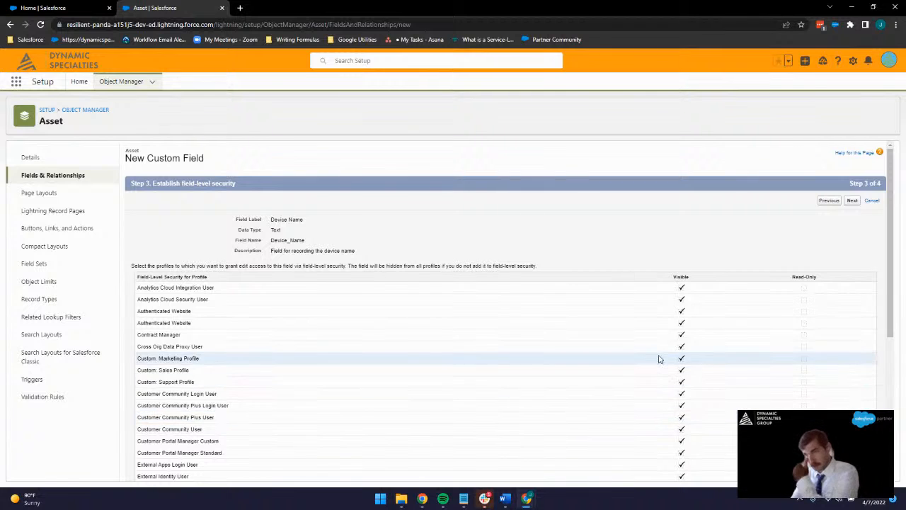
pyautogui.scroll(-2, 581, 281)
pyautogui.scroll(1, 576, 279)
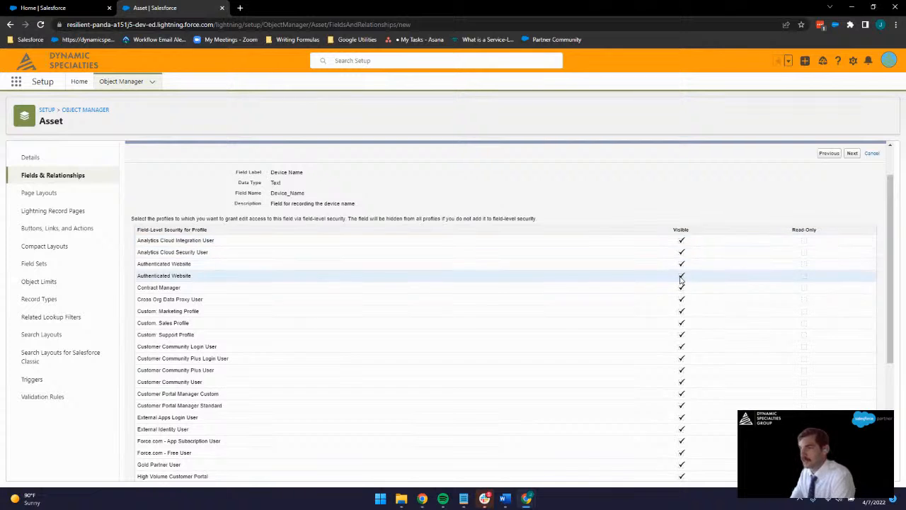
pyautogui.scroll(-3, 358, 333)
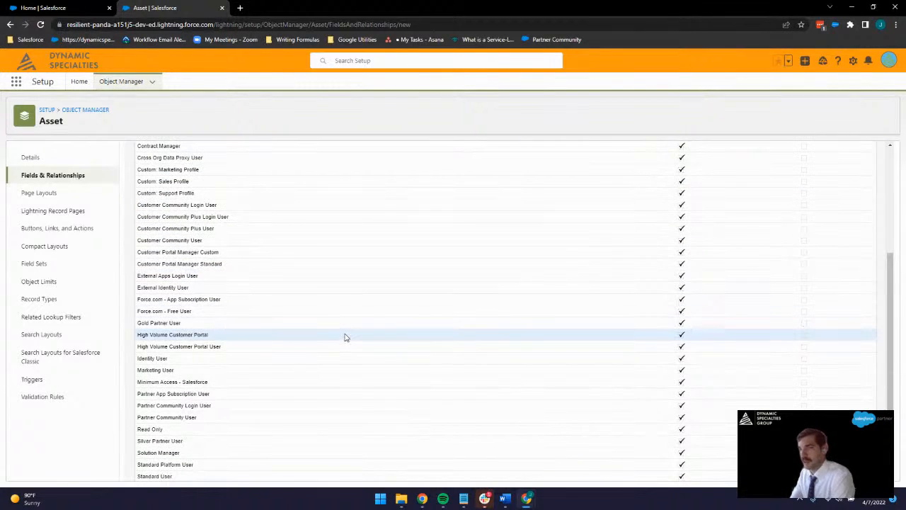
pyautogui.scroll(-2, 350, 332)
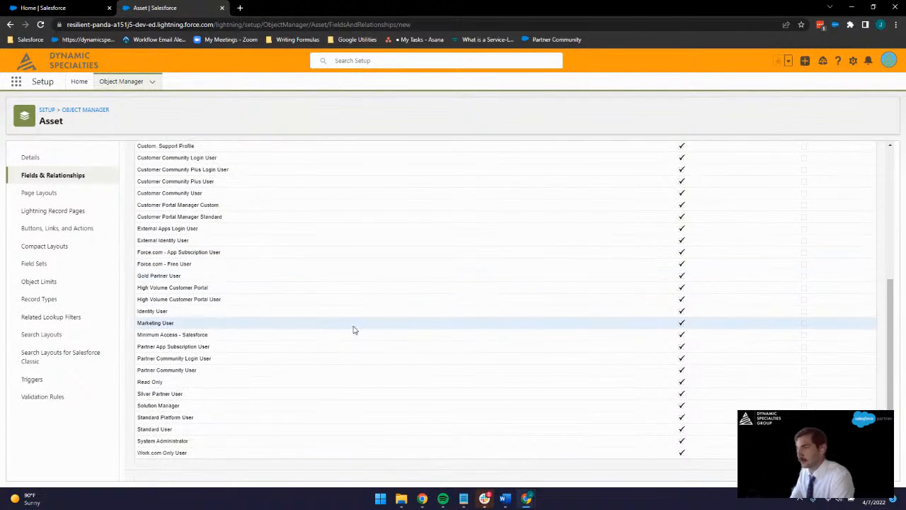
pyautogui.scroll(3, 368, 339)
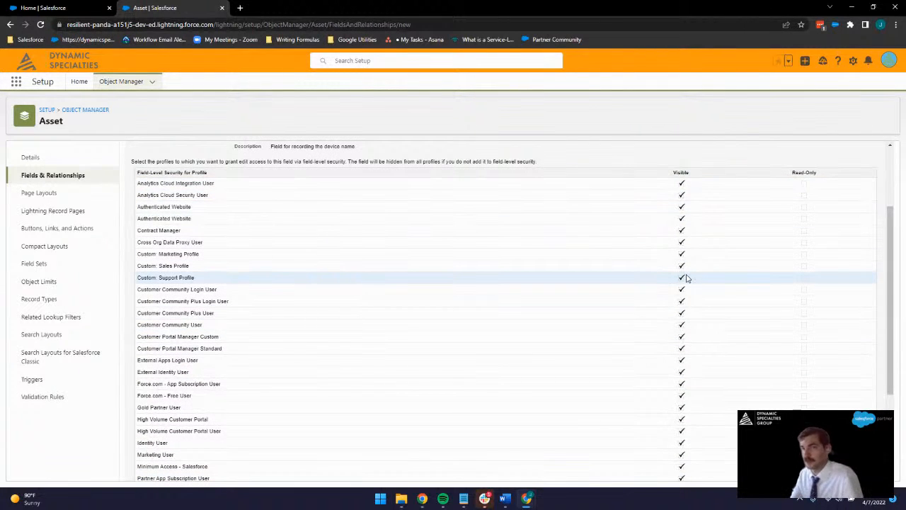
pyautogui.scroll(-3, 729, 296)
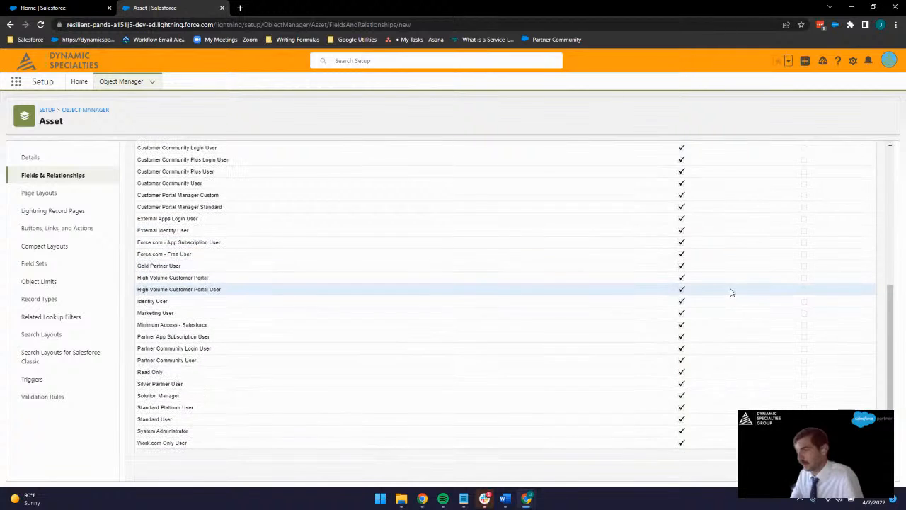
pyautogui.click(850, 470)
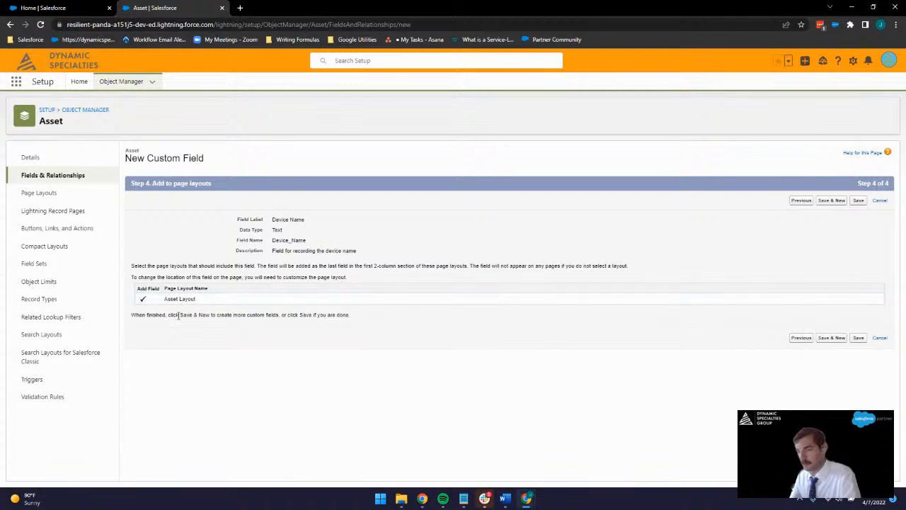
pyautogui.click(833, 338)
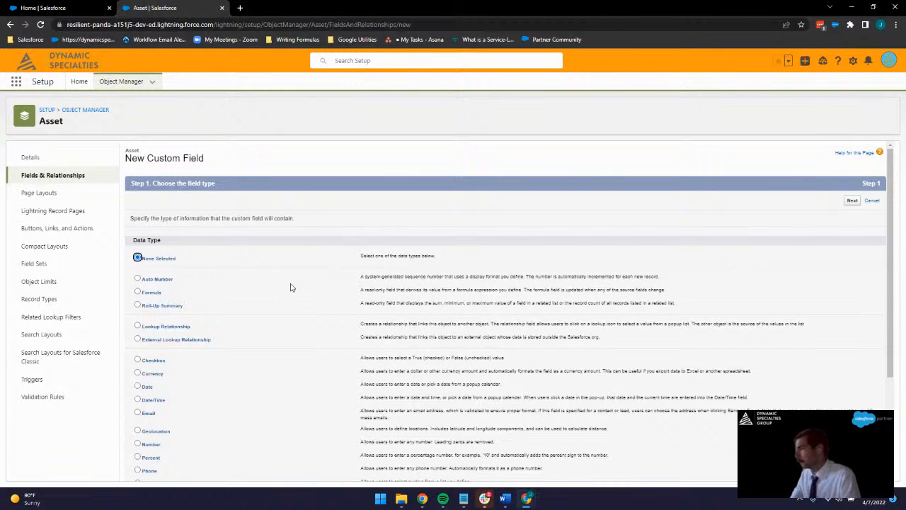
# - Choose Picklist as the new custom field's data type and label the field "Device Type"
pyautogui.scroll(-2, 290, 284)
pyautogui.scroll(-2, 242, 305)
pyautogui.click(154, 341)
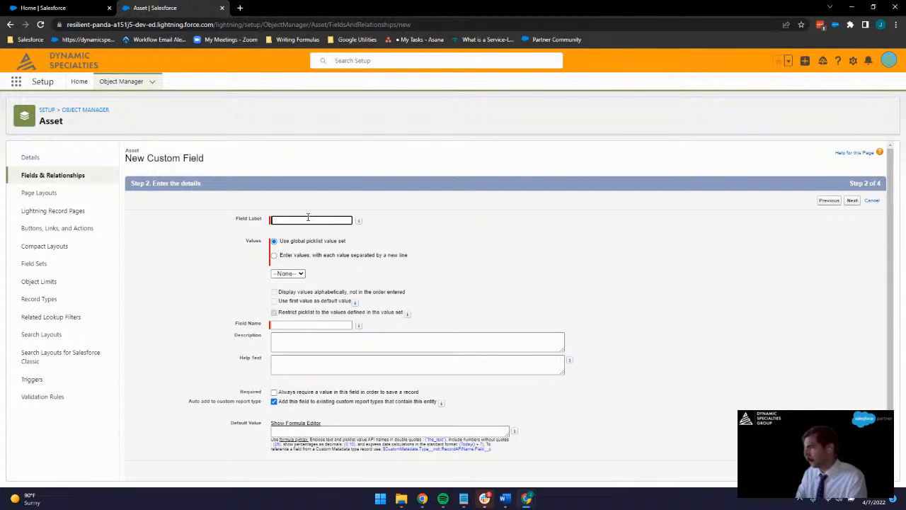
pyautogui.write('Device Type')
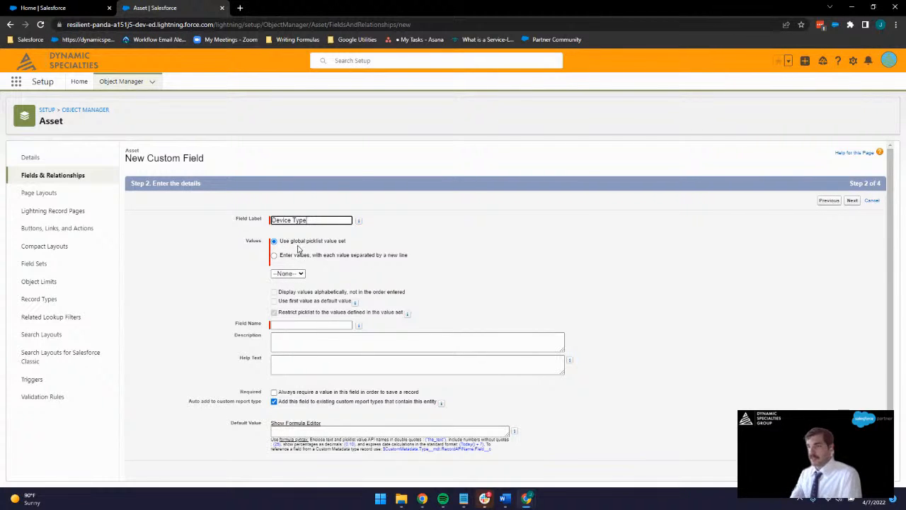
# - Use individually entered picklist values instead of a global value set, starting with Display, Laptop/Desktops and Sound/Recording on separate lines
pyautogui.click(302, 274)
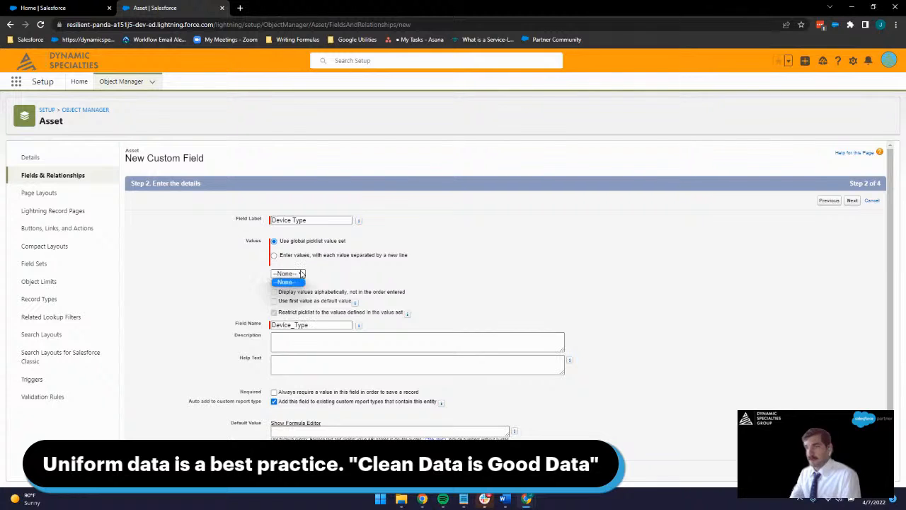
pyautogui.click(302, 273)
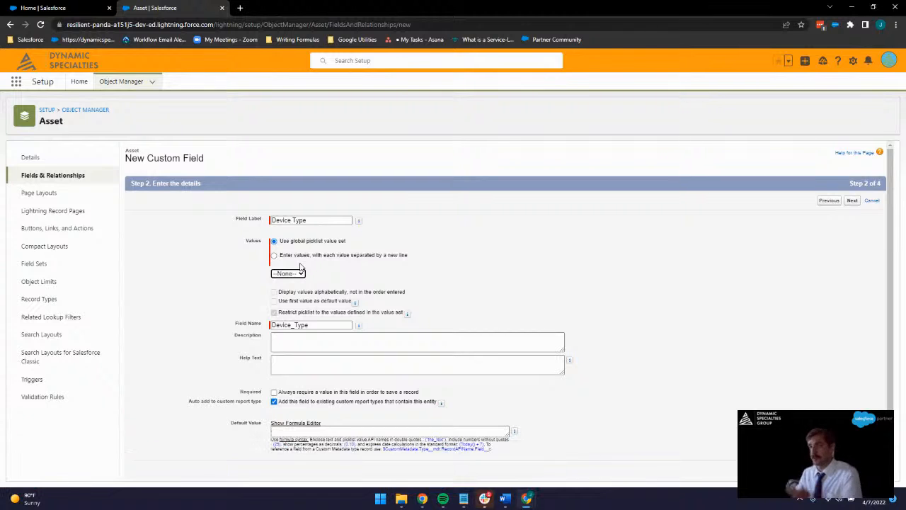
pyautogui.click(300, 256)
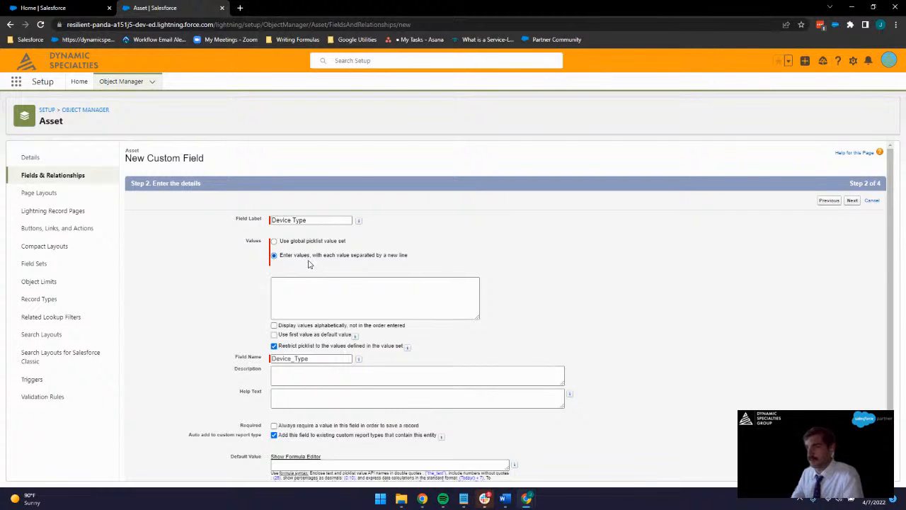
pyautogui.click(313, 284)
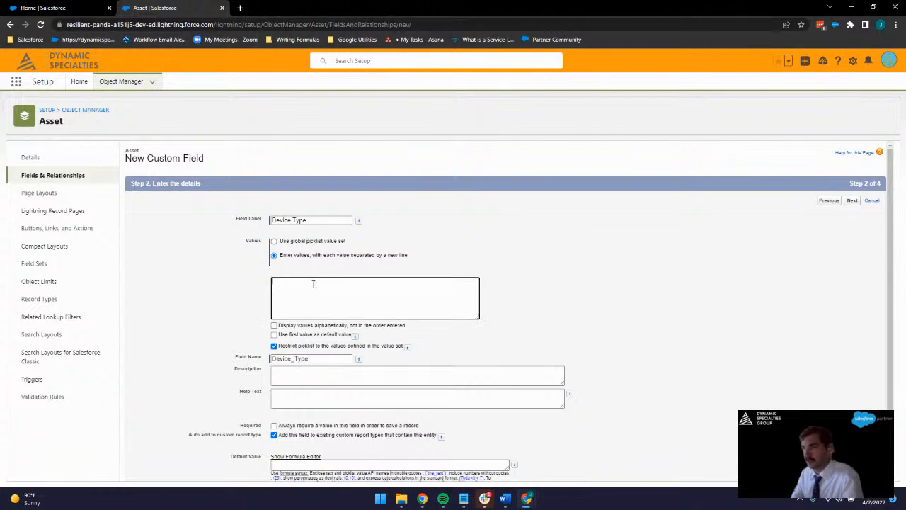
pyautogui.write('Dis')
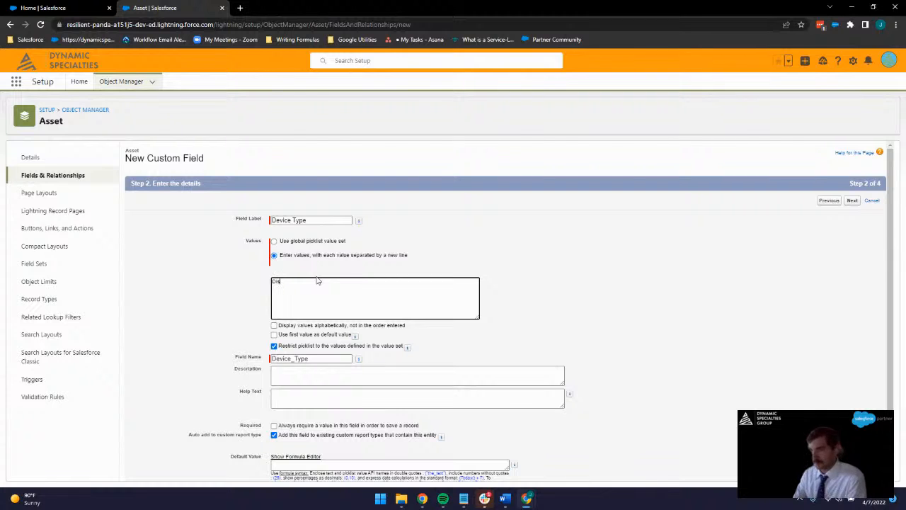
pyautogui.write('play')
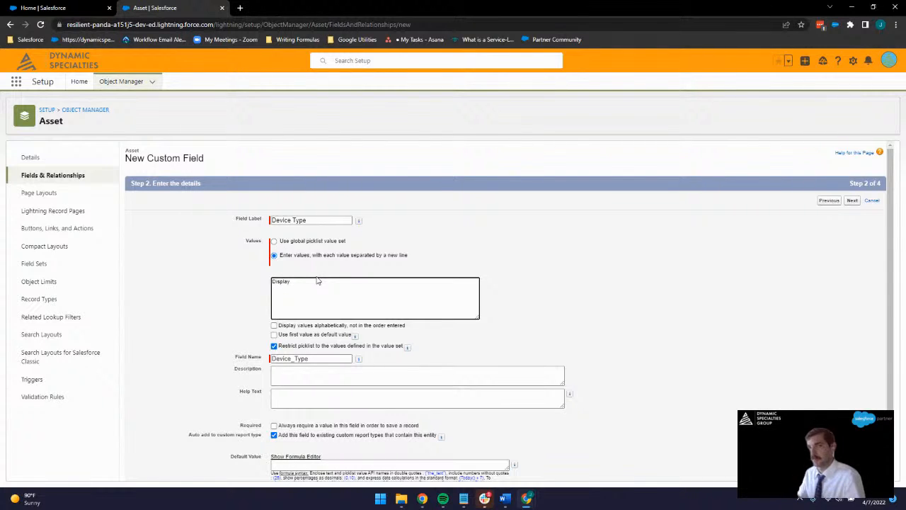
pyautogui.write('Laptop/Desktops ')
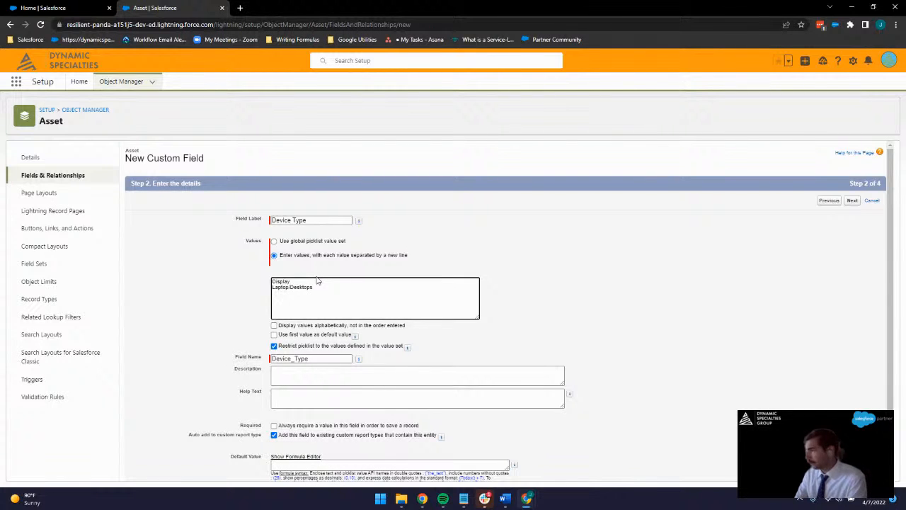
pyautogui.write('Sound Recording')
pyautogui.press('Return')
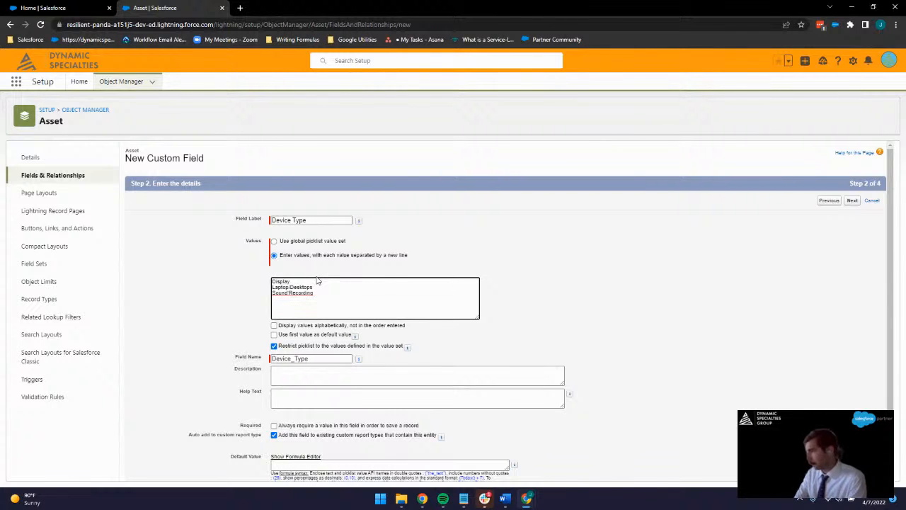
# - Add Keyboard/Mouse, Ergonomics and Misc.Peripherals on separate lines to the Device Type picklist values
pyautogui.write('Key')
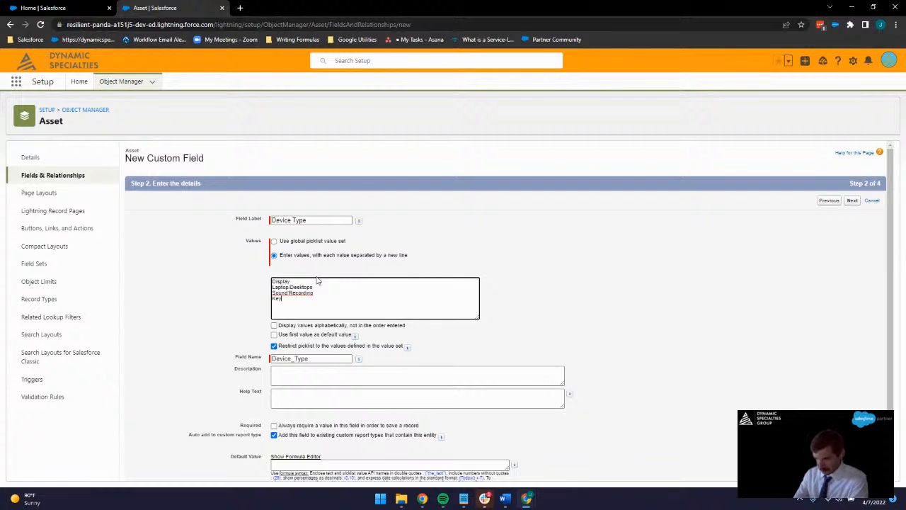
pyautogui.write('board/Mouse')
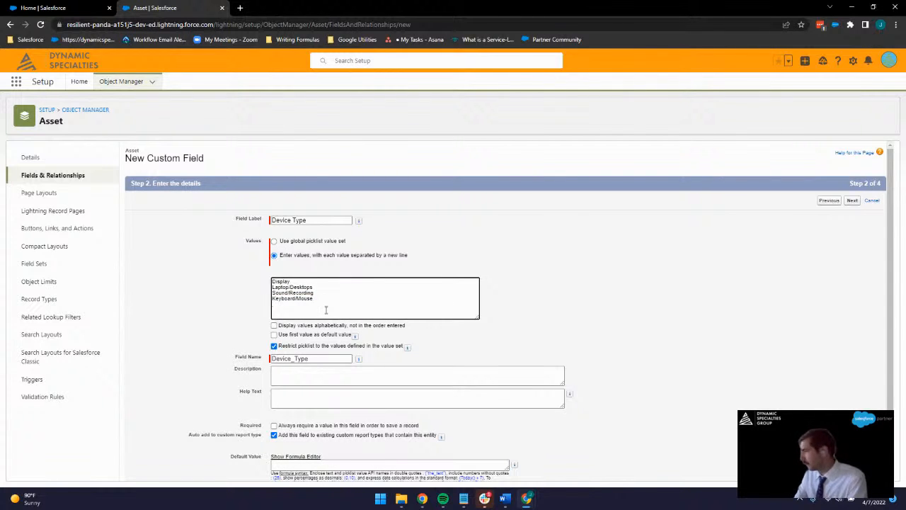
pyautogui.press('Return')
pyautogui.write('Ergon')
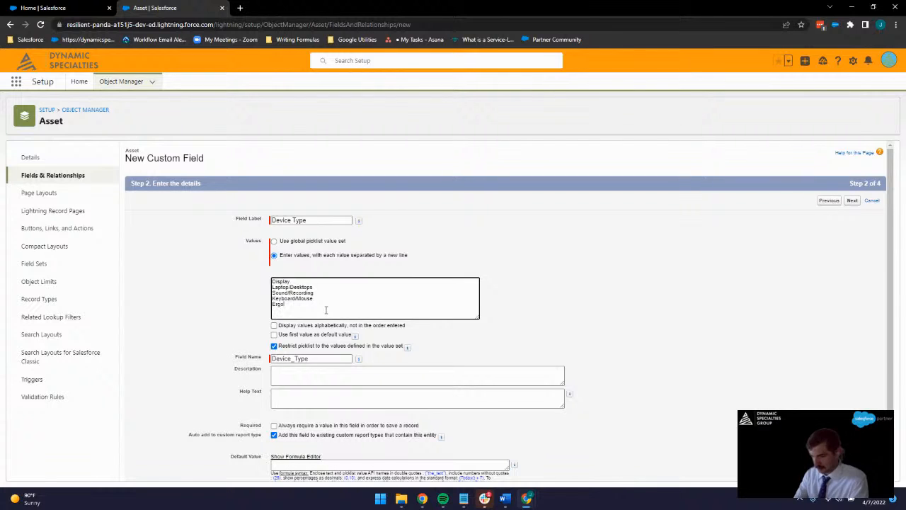
pyautogui.write('omics')
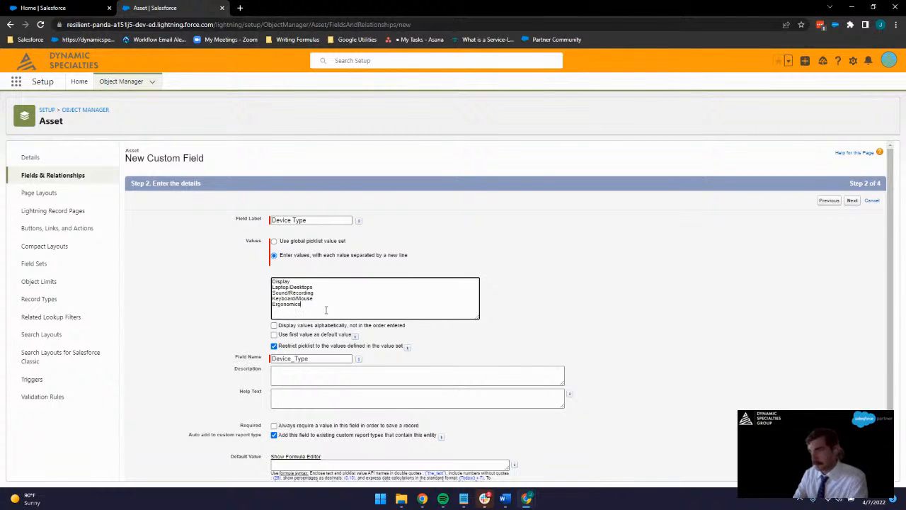
pyautogui.press('Return')
pyautogui.write('Mi')
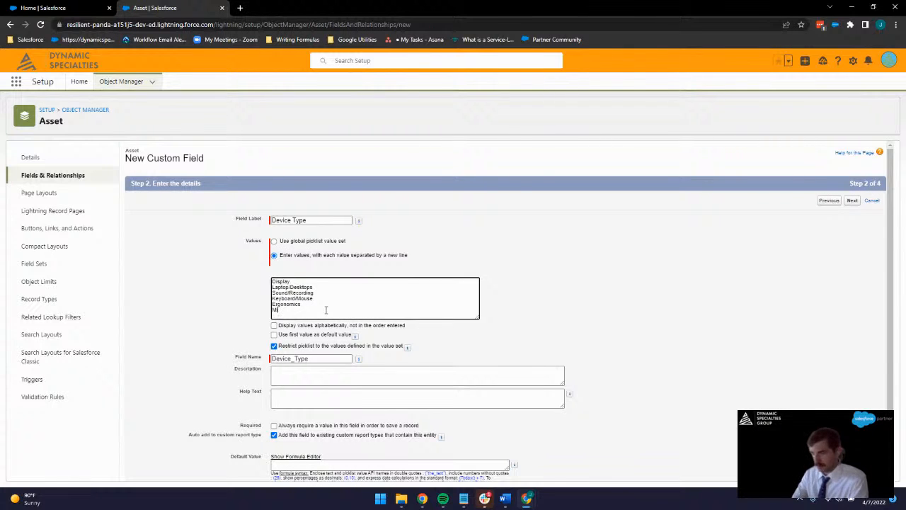
pyautogui.write('sc.Peripherals')
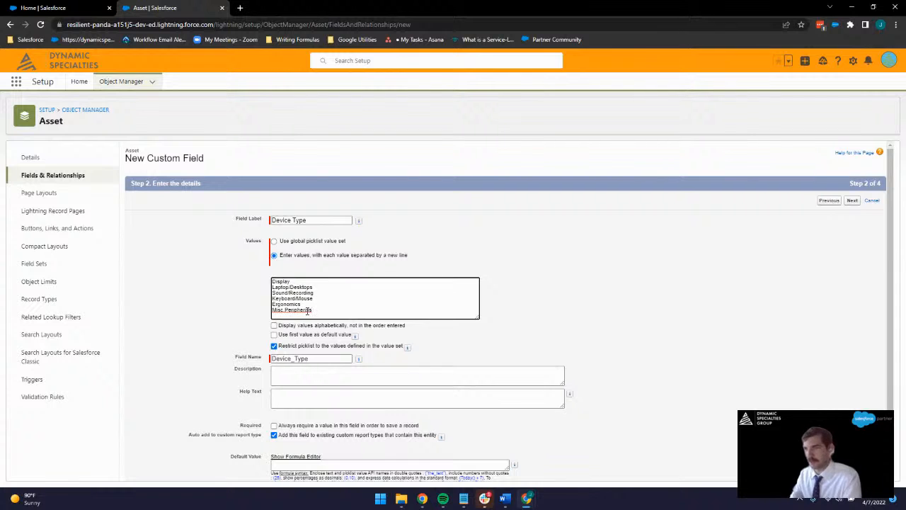
# - Describe the Device Type field as "Picklist for recording the category of device." and continue to field-level security
pyautogui.scroll(-1, 351, 310)
pyautogui.scroll(-1, 351, 310)
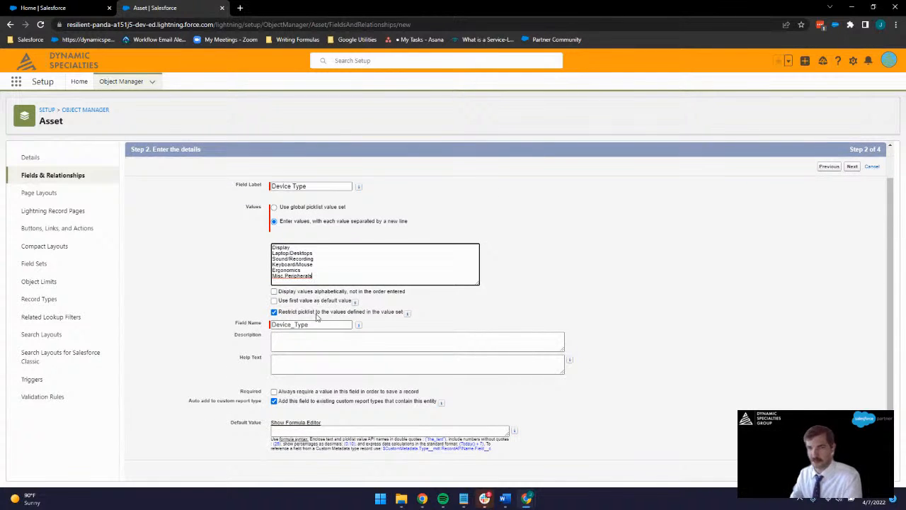
pyautogui.click(362, 344)
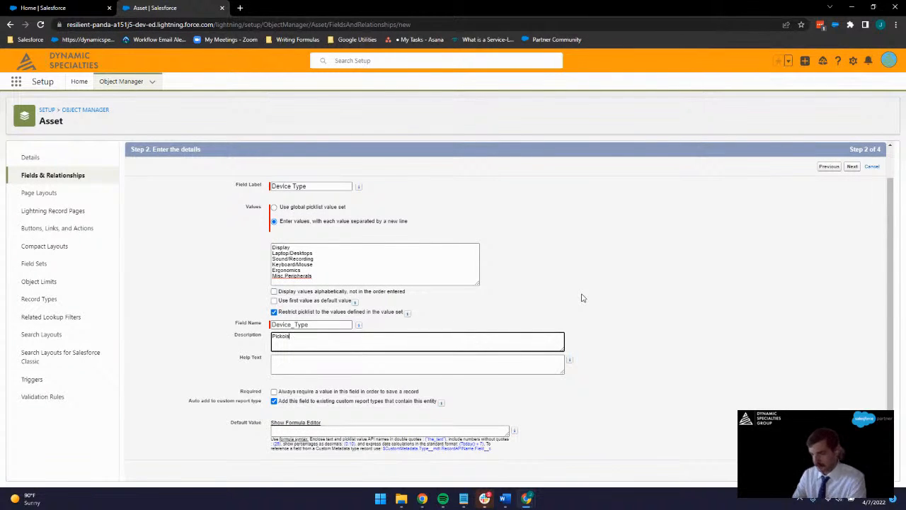
pyautogui.write('for re')
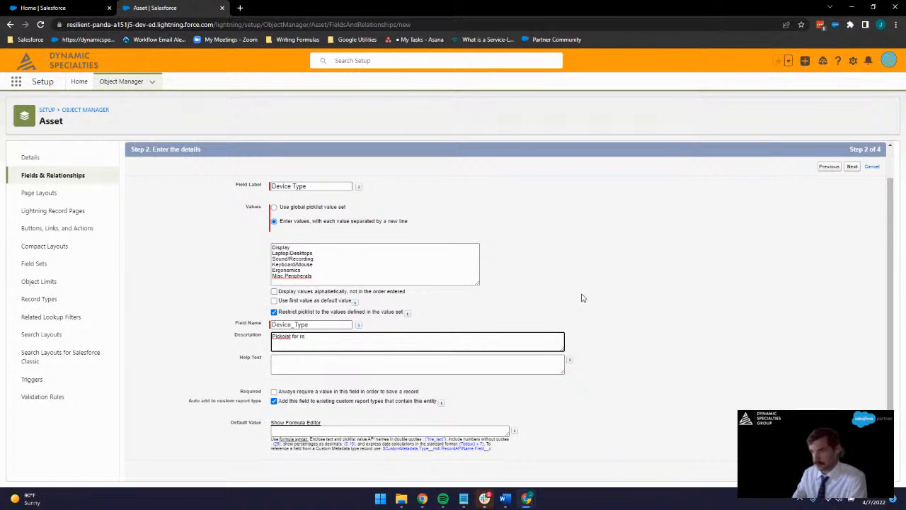
pyautogui.rightClick(284, 335)
pyautogui.click(328, 198)
pyautogui.click(327, 340)
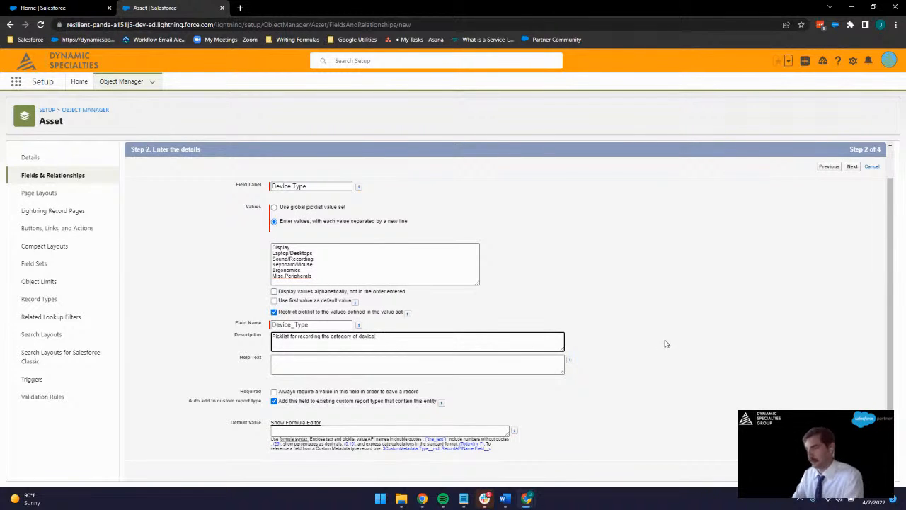
pyautogui.write('.')
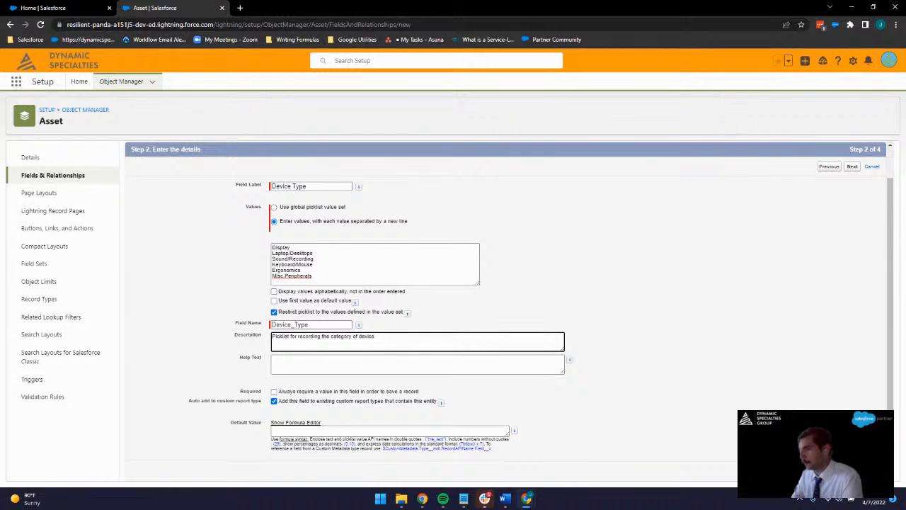
pyautogui.click(853, 470)
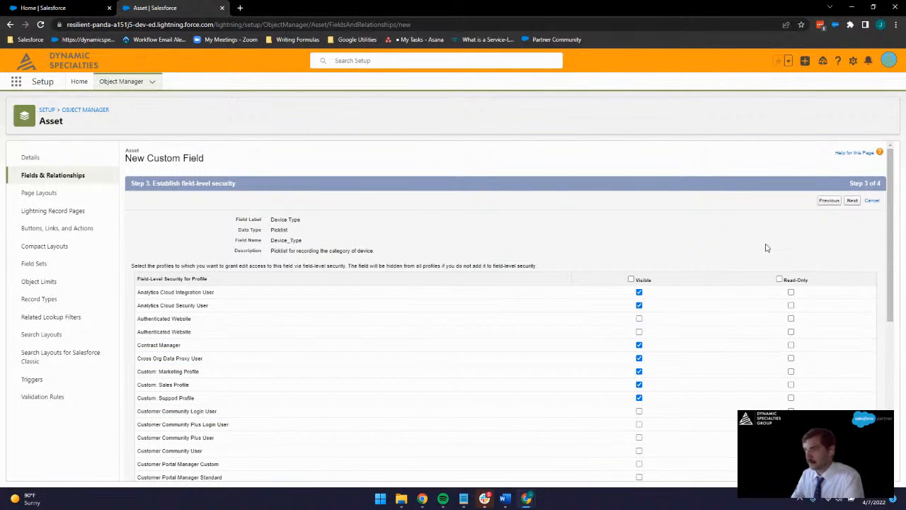
# - Accept Device Type's default field-level security and page layout, and save it while starting another custom field
pyautogui.scroll(-2, 575, 252)
pyautogui.scroll(-3, 574, 253)
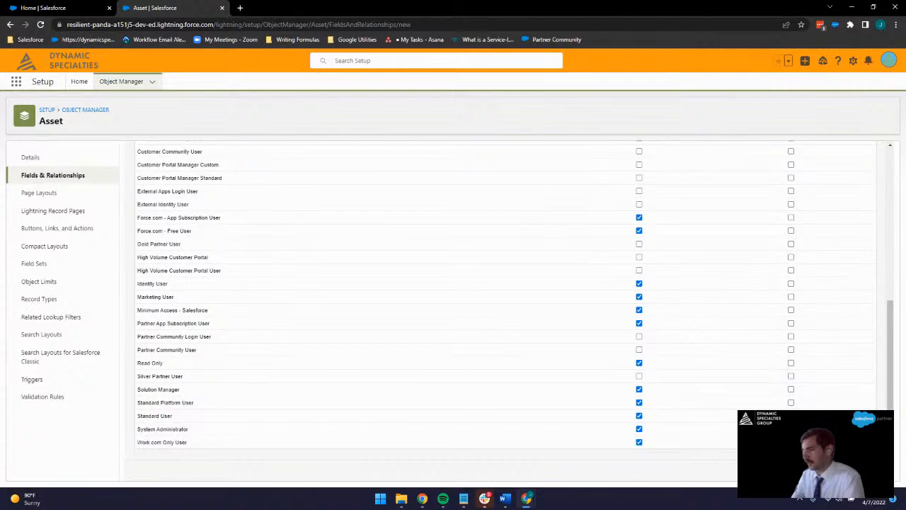
pyautogui.click(858, 470)
pyautogui.click(842, 339)
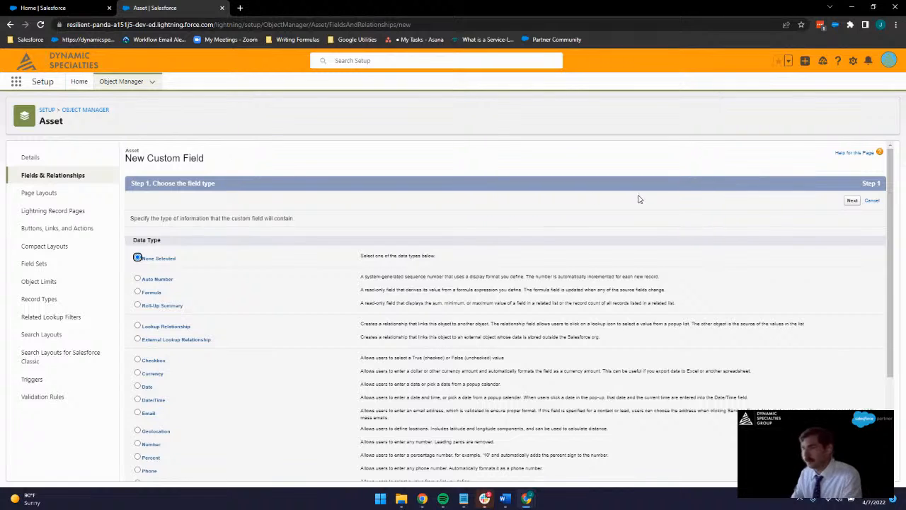
# - Define a Date field labelled "Date Acquired" with the description "The date the asset was purchased by the company"
pyautogui.scroll(-1, 249, 228)
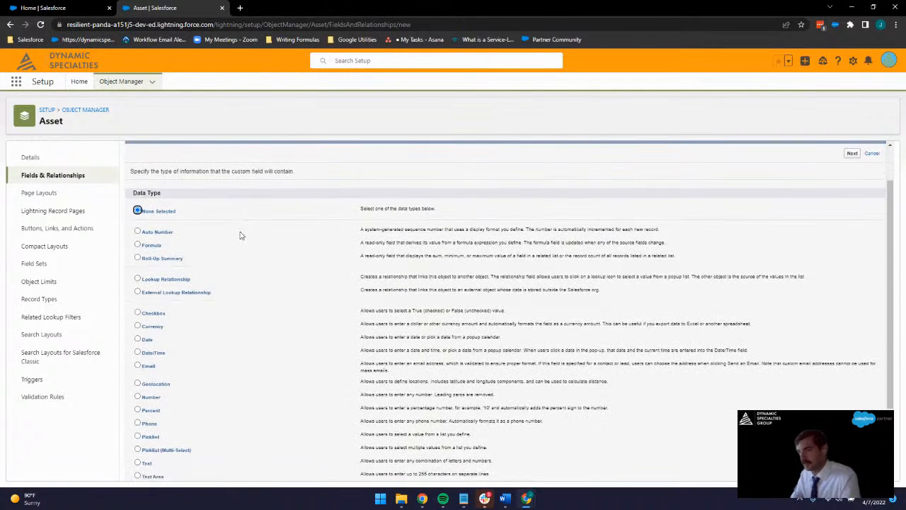
pyautogui.click(148, 341)
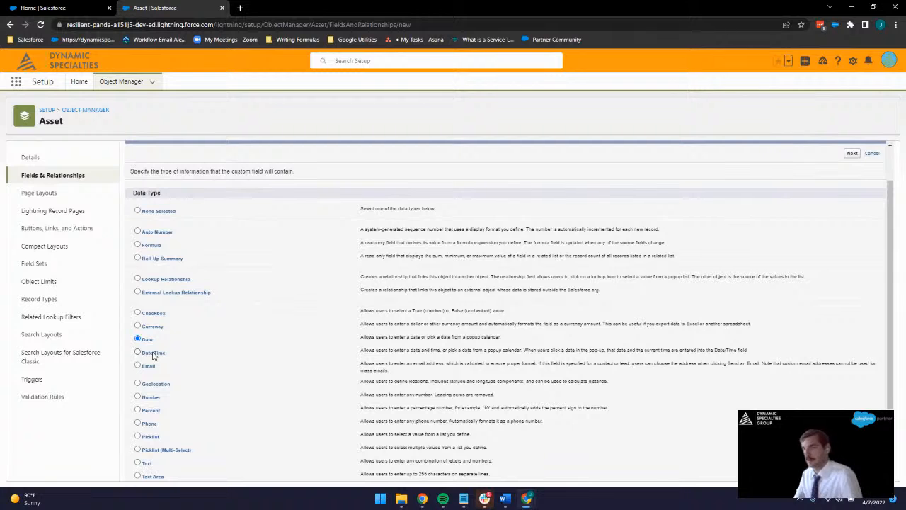
pyautogui.click(852, 155)
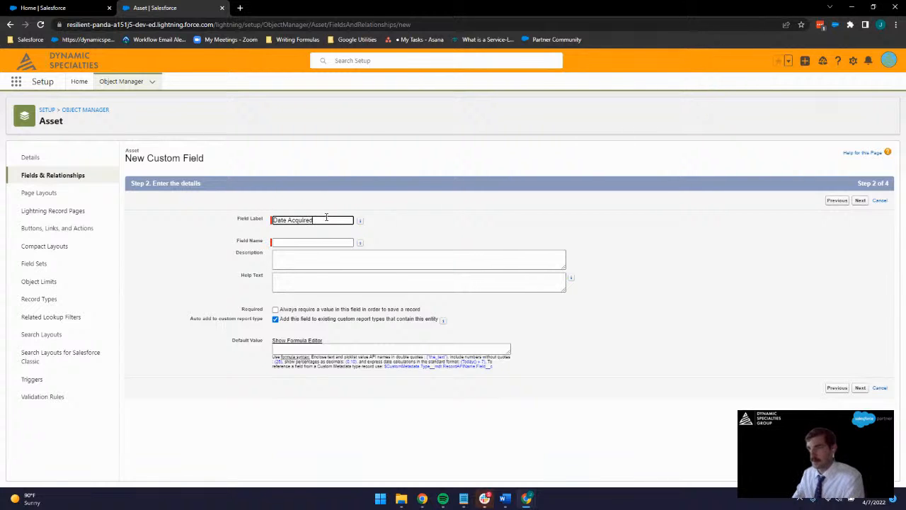
pyautogui.press('Tab')
pyautogui.click(301, 261)
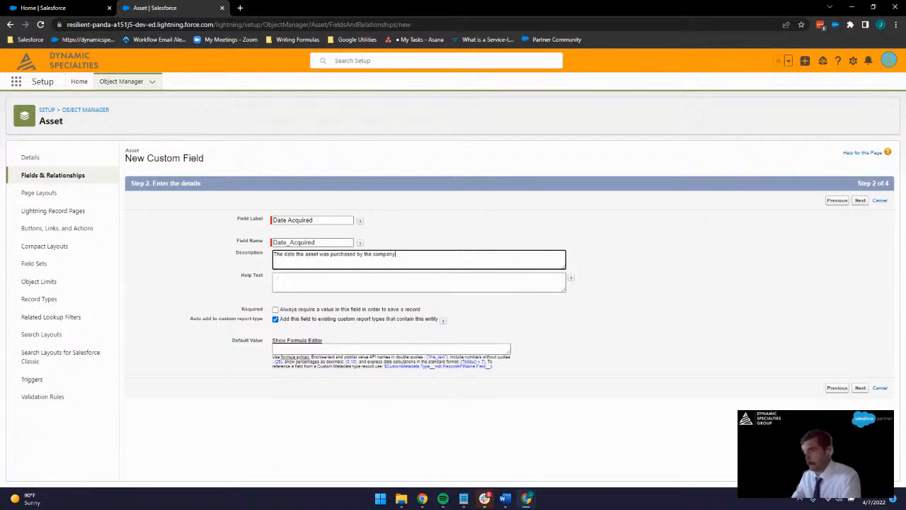
# - Accept Date Acquired's default field-level security and add it to the Asset Layout, saving the field without starting another
pyautogui.click(861, 388)
pyautogui.scroll(-3, 661, 205)
pyautogui.scroll(-5, 575, 213)
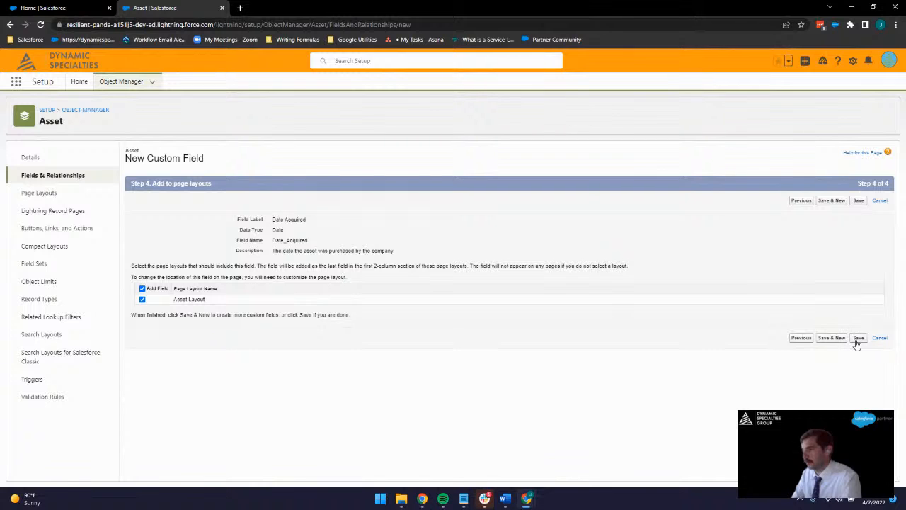
pyautogui.click(857, 339)
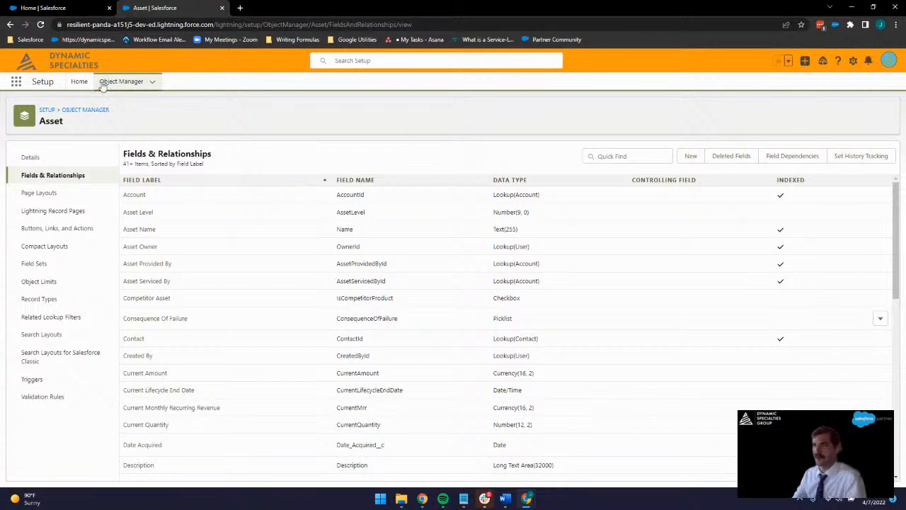
# - Search the available apps and items for "asse", open Assets and switch its list view to All Assets
pyautogui.click(15, 83)
pyautogui.write('a')
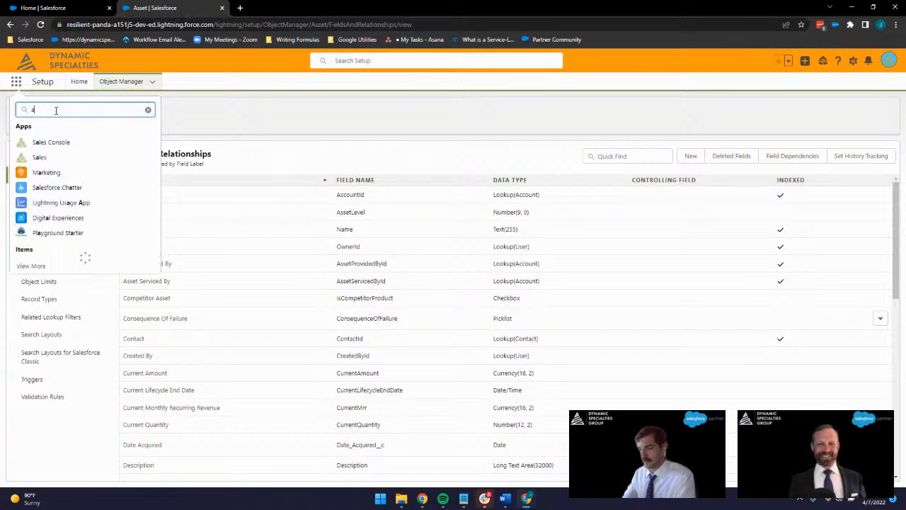
pyautogui.write('sse')
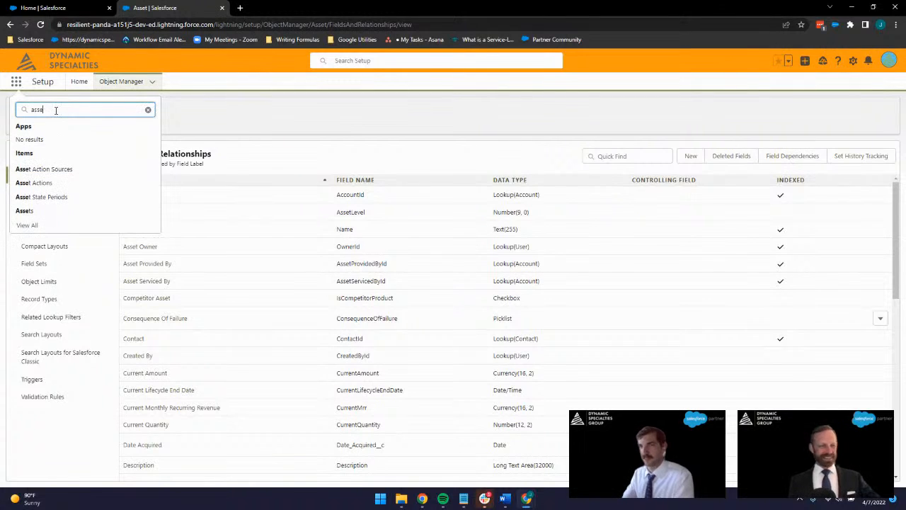
pyautogui.click(26, 210)
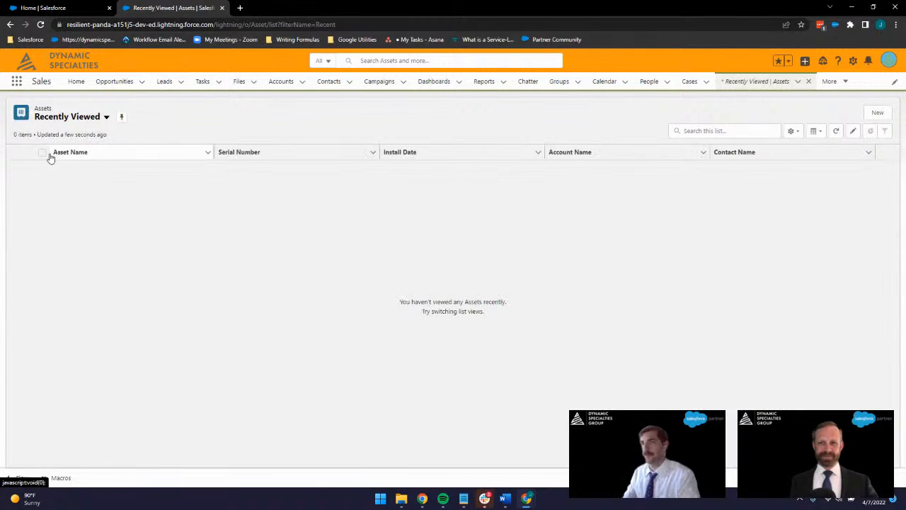
pyautogui.click(78, 121)
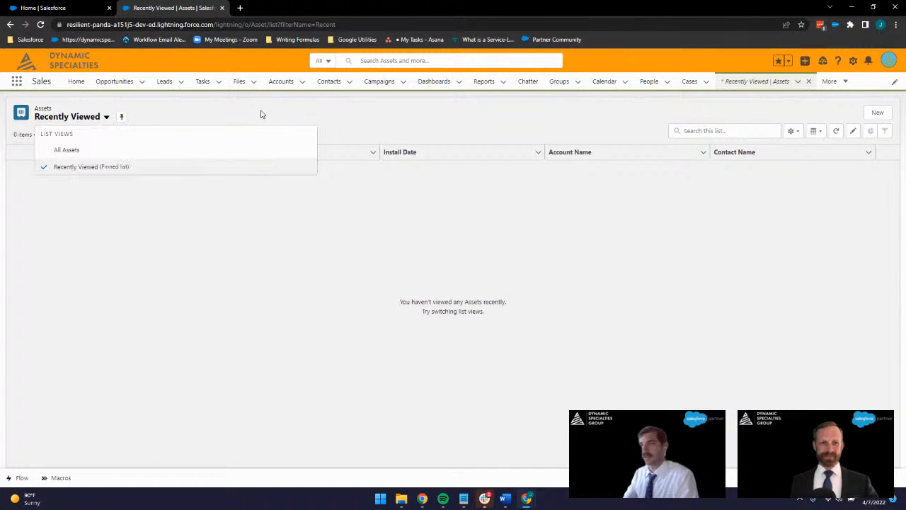
pyautogui.click(218, 148)
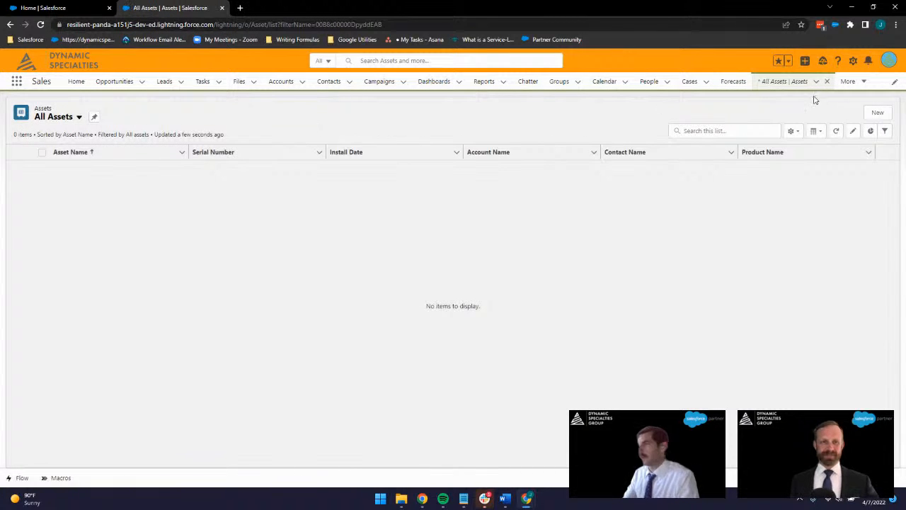
# - Examine the Device Name, Device Type and Date Acquired fields on a blank new asset form, including the picklist options and calendar, and cancel it
pyautogui.click(877, 113)
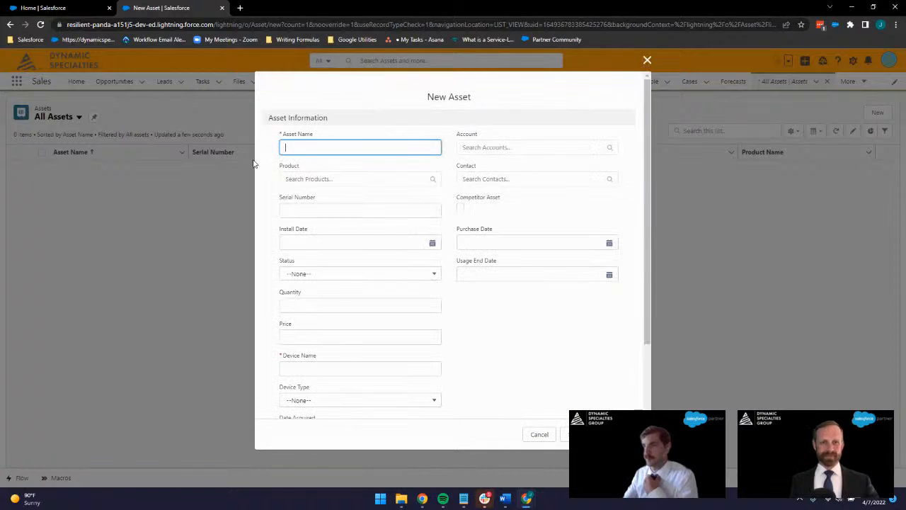
pyautogui.scroll(-2, 400, 205)
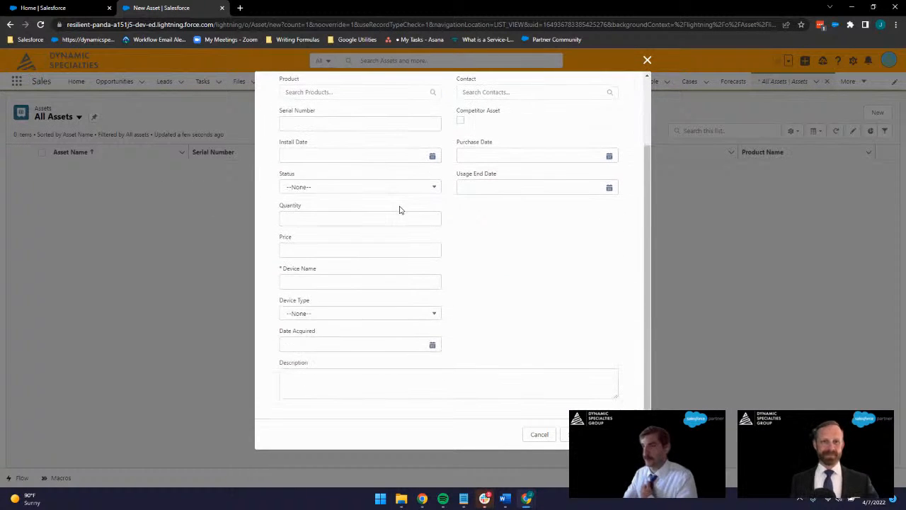
pyautogui.scroll(-2, 332, 385)
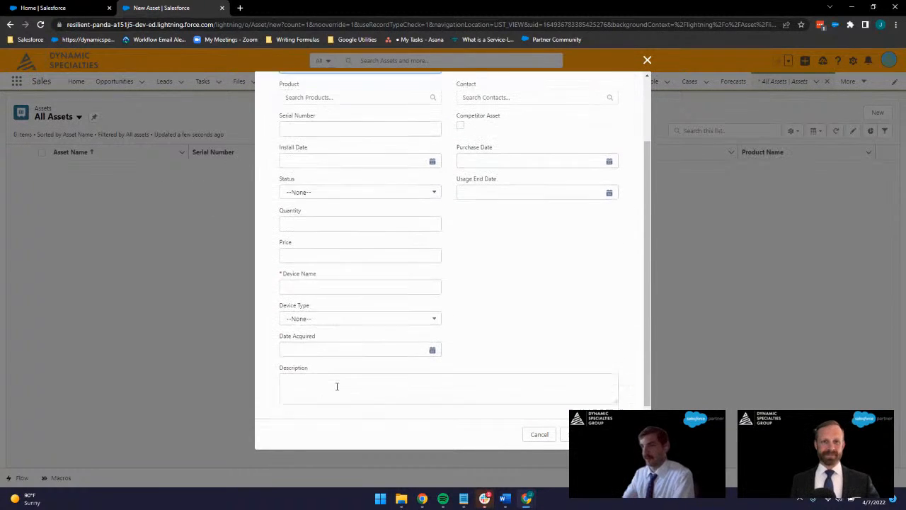
pyautogui.click(330, 283)
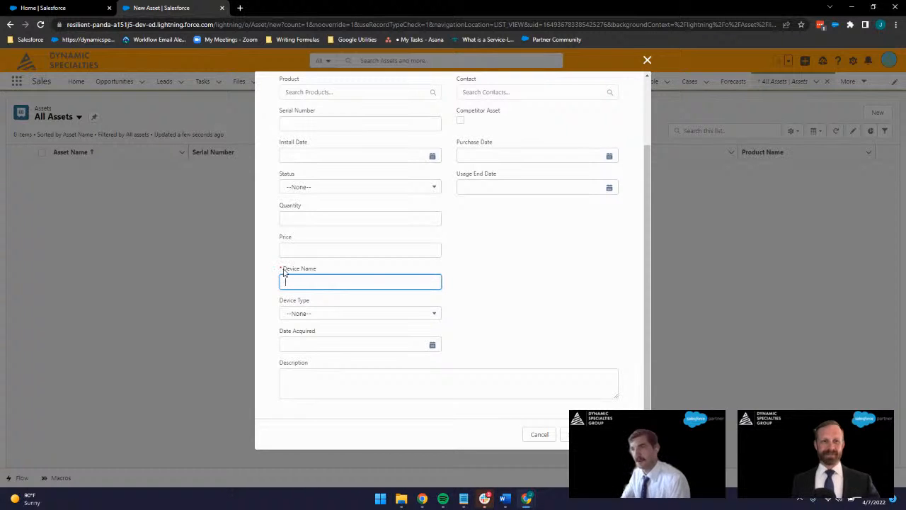
pyautogui.click(299, 314)
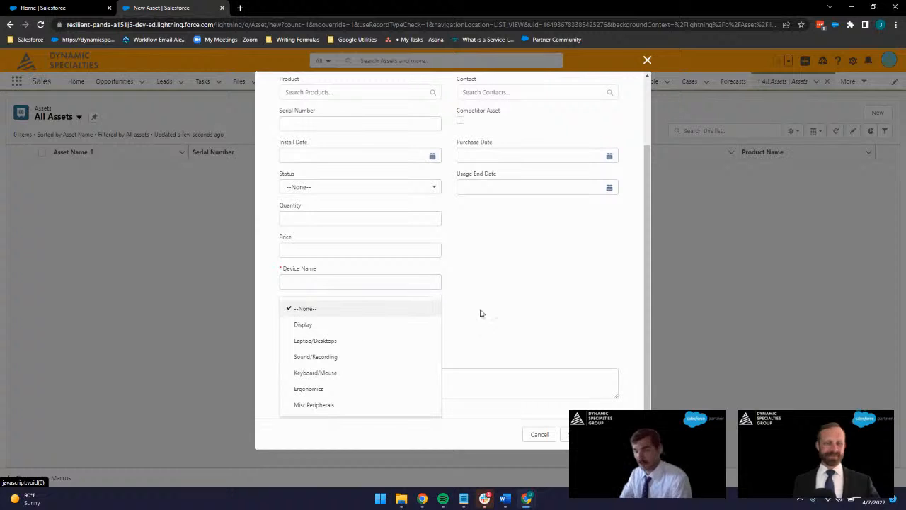
pyautogui.click(558, 302)
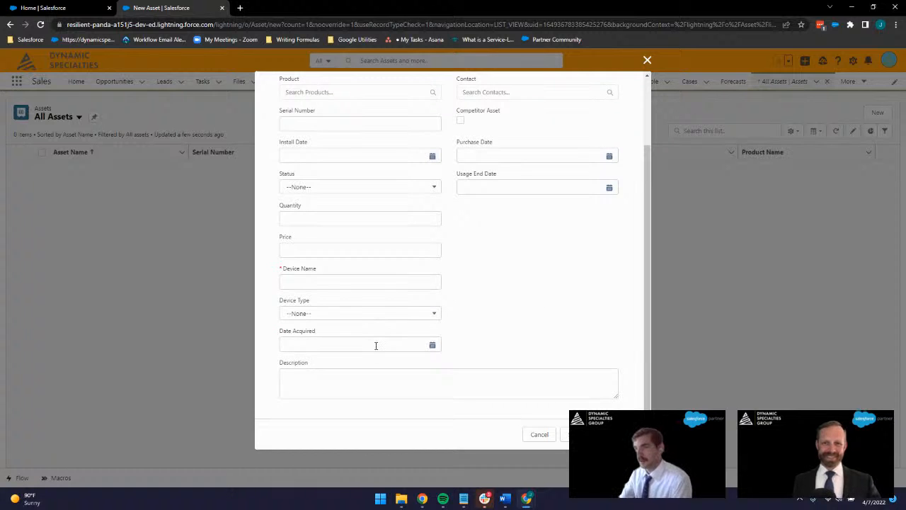
pyautogui.click(376, 345)
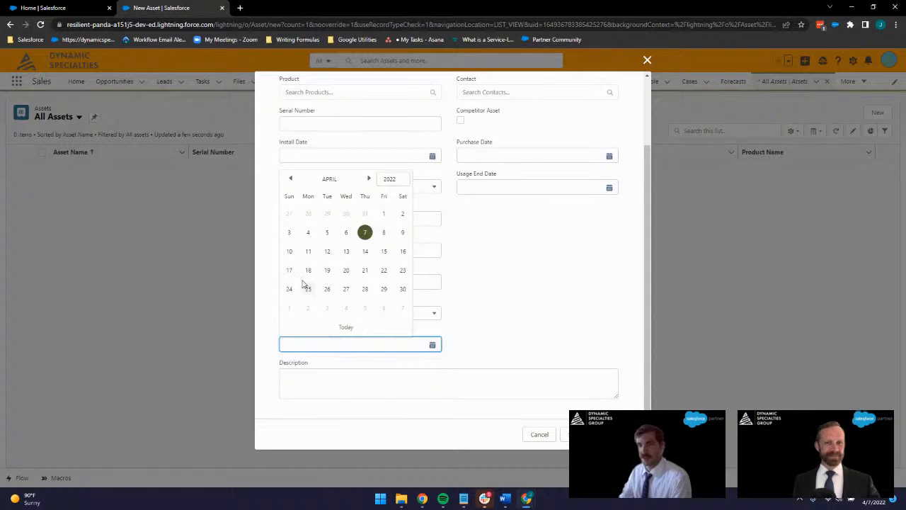
pyautogui.click(565, 306)
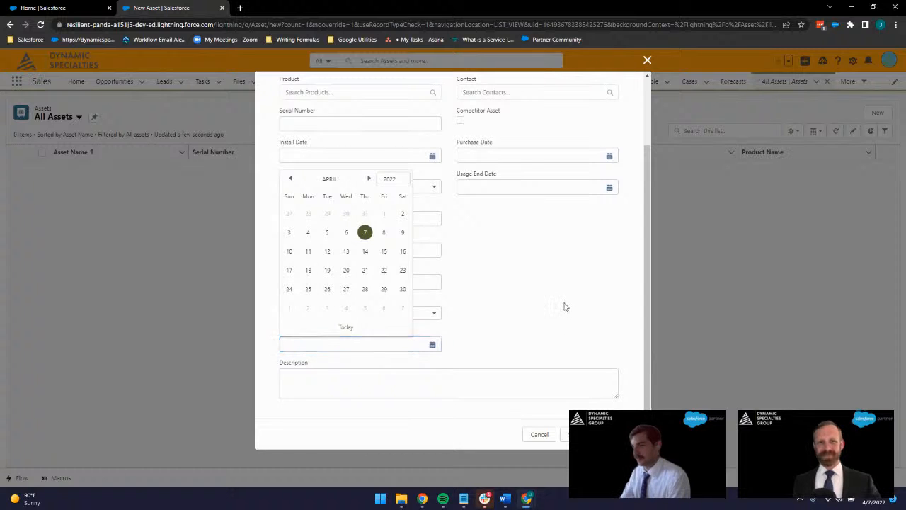
pyautogui.click(539, 435)
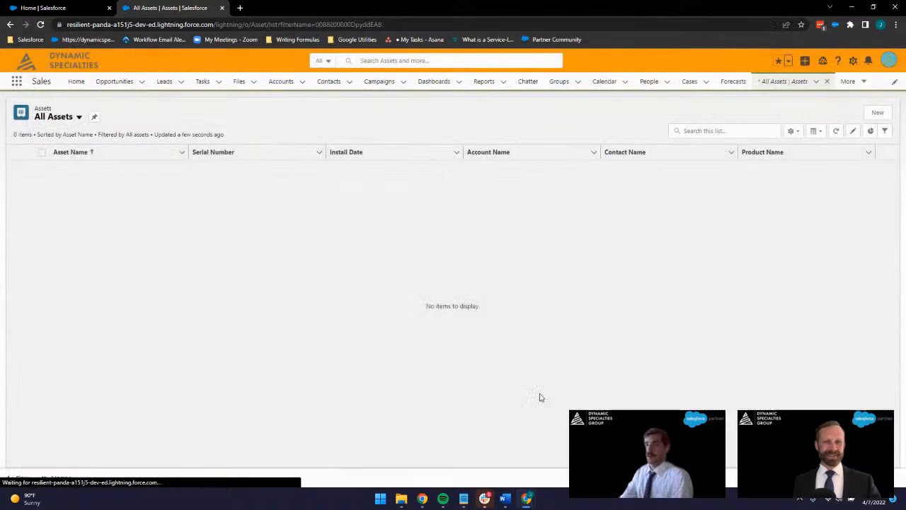